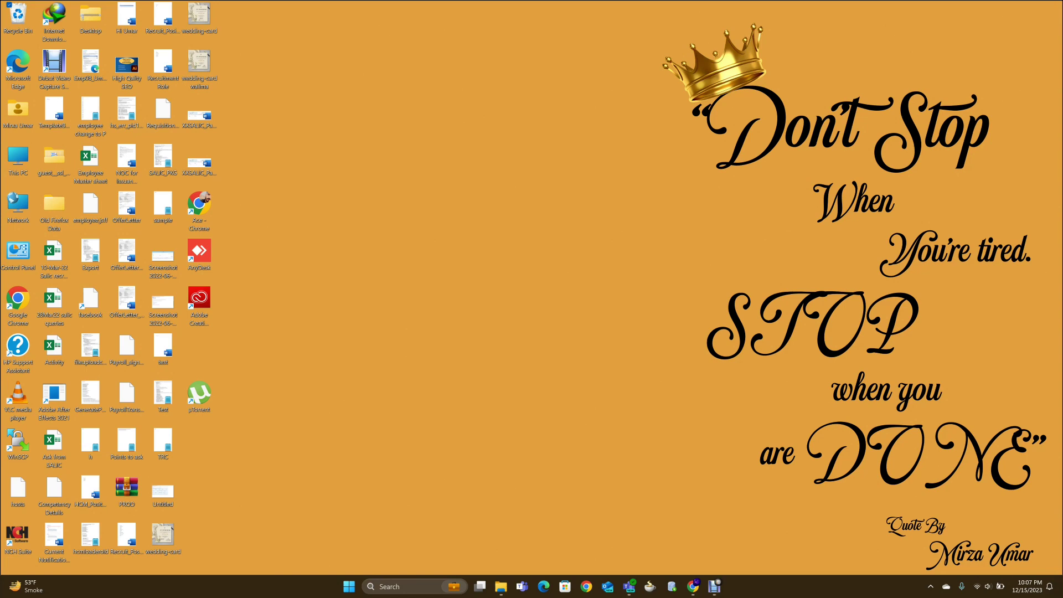
Step: Launch Adobe Photoshop 2020 by searching 'ph' in the Windows Start menu
key(super)
text(ph)
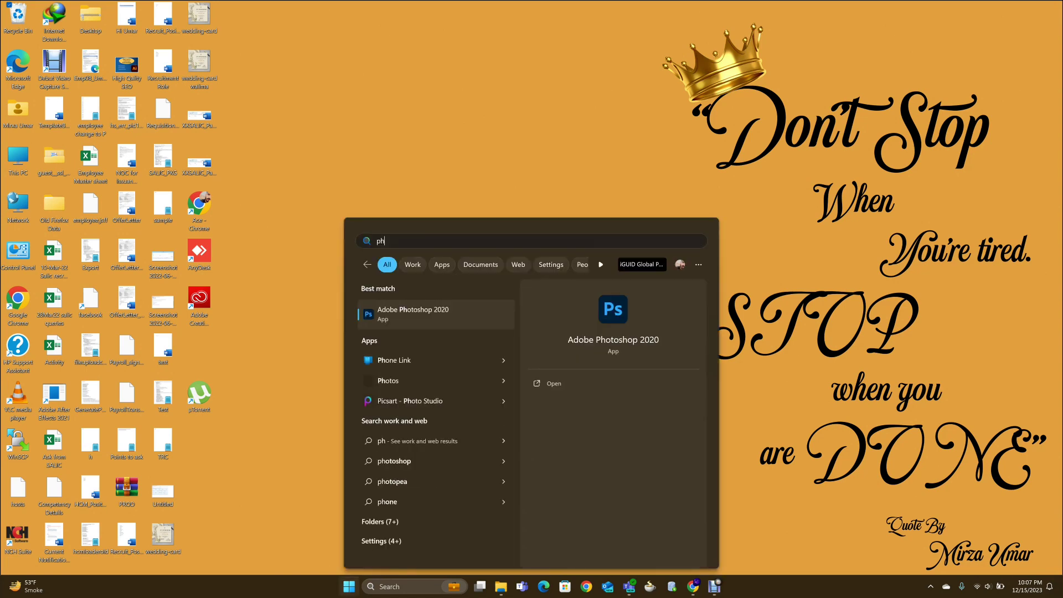
key(Return)
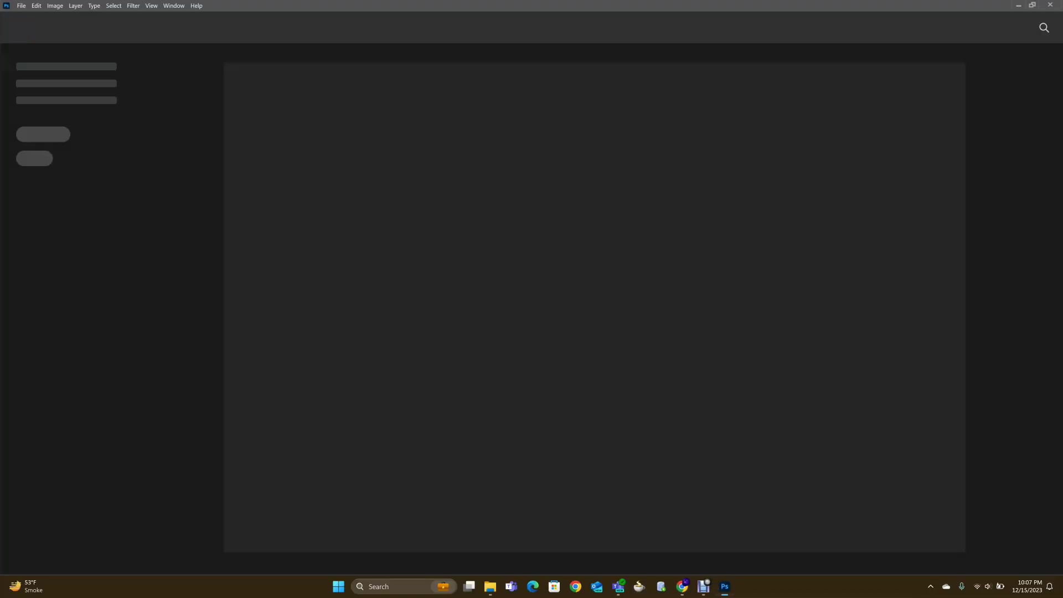
Step: Open the joey-banks Unsplash JPG of the grey Mustang from the Downloads folder
key(alt+f)
key(o)
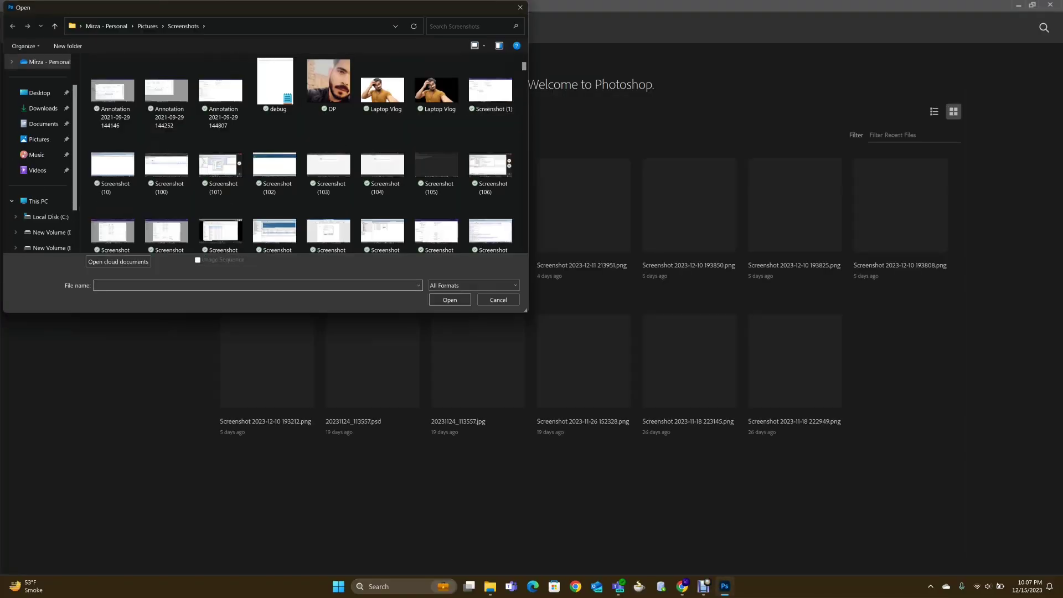
click(135, 155)
double_click(249, 137)
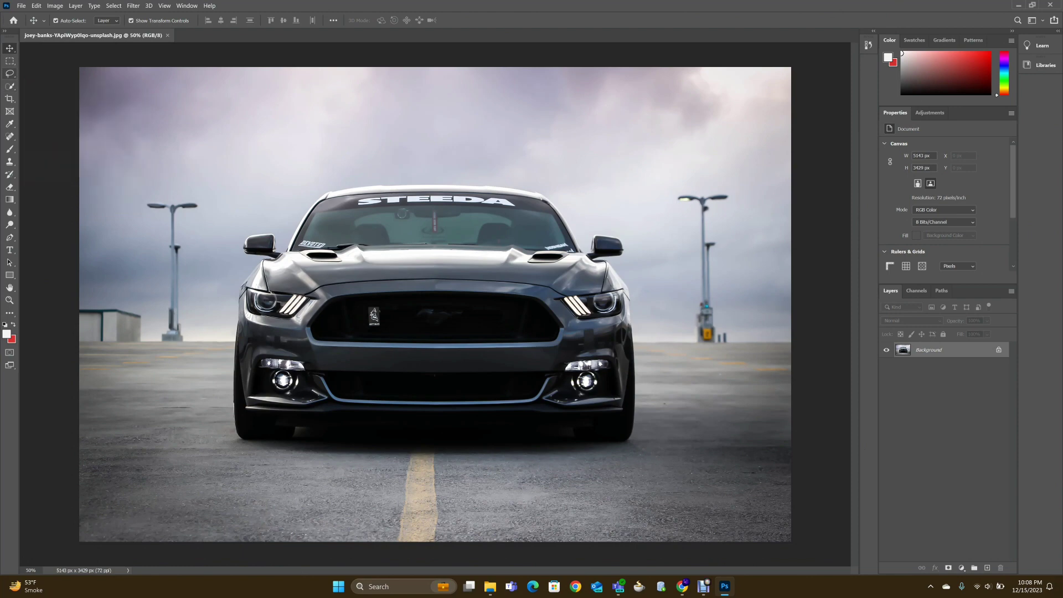
Step: Trace a trial lasso outline along the car roof, deselect it, and switch to Quick Selection
click(9, 74)
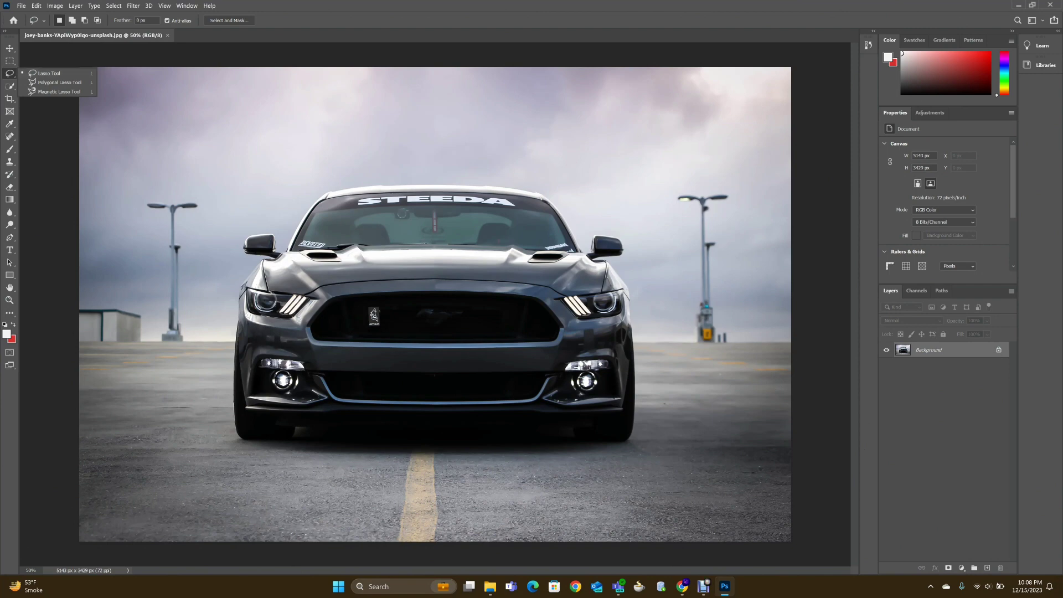
click(49, 74)
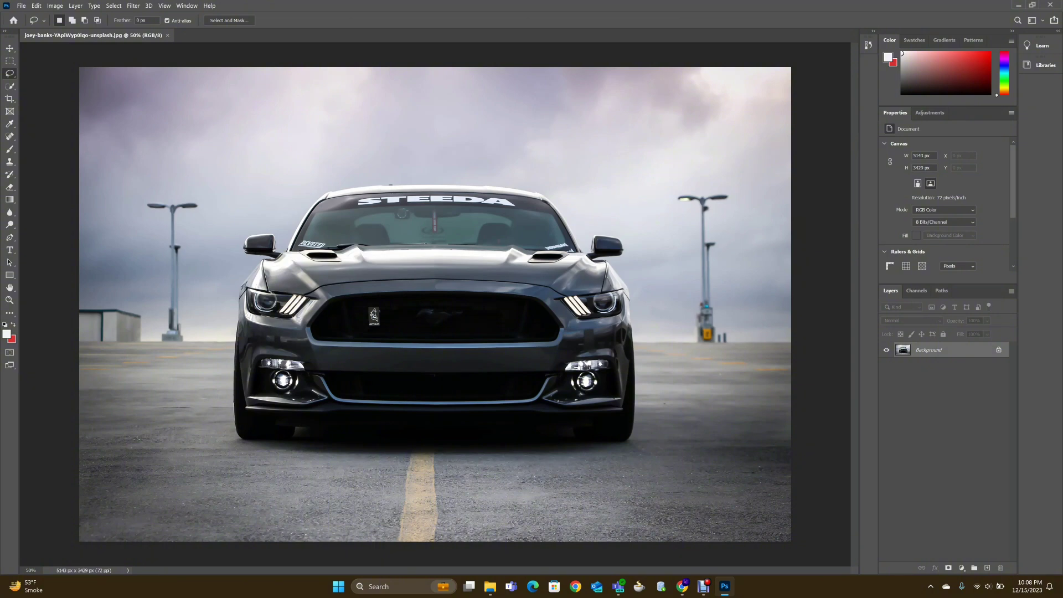
drag(391, 184, 432, 186)
drag(542, 195, 548, 197)
key(ctrl+d)
click(10, 86)
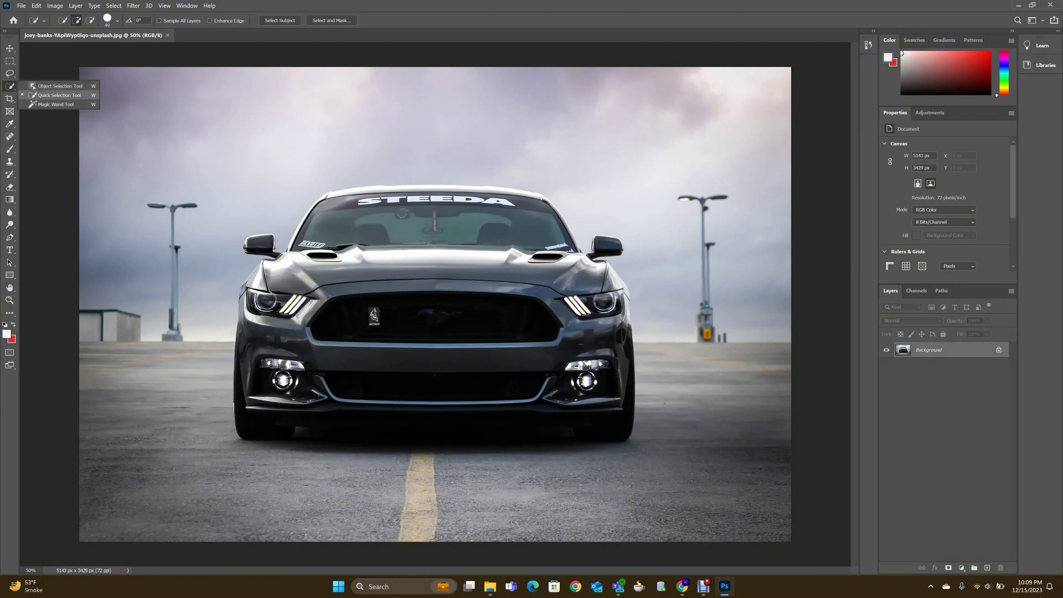
Step: Keep Quick Selection active and show its brush settings at 40 px, 100% hardness
click(55, 95)
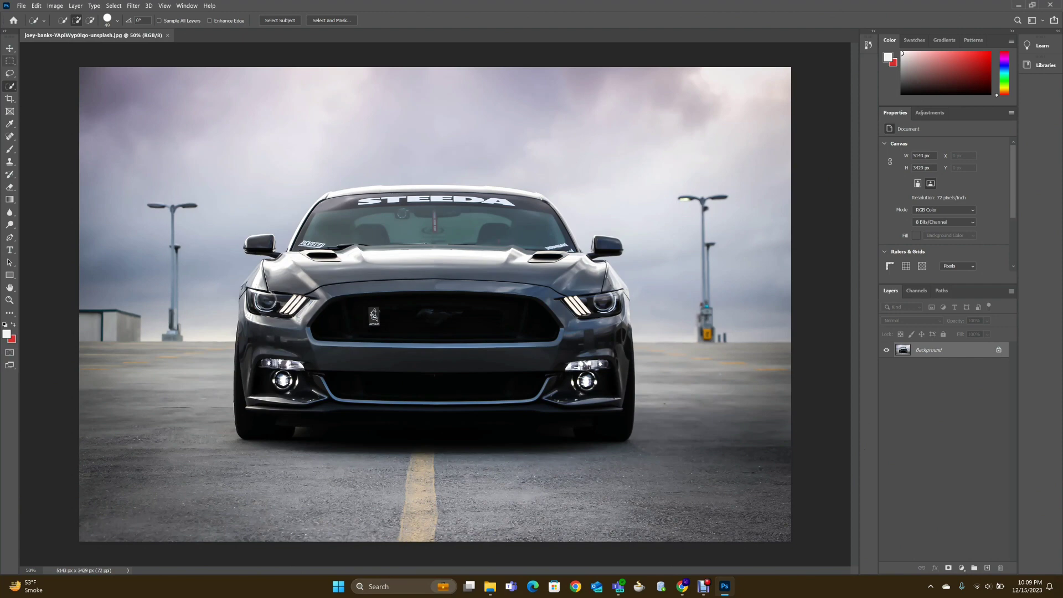
right_click(10, 86)
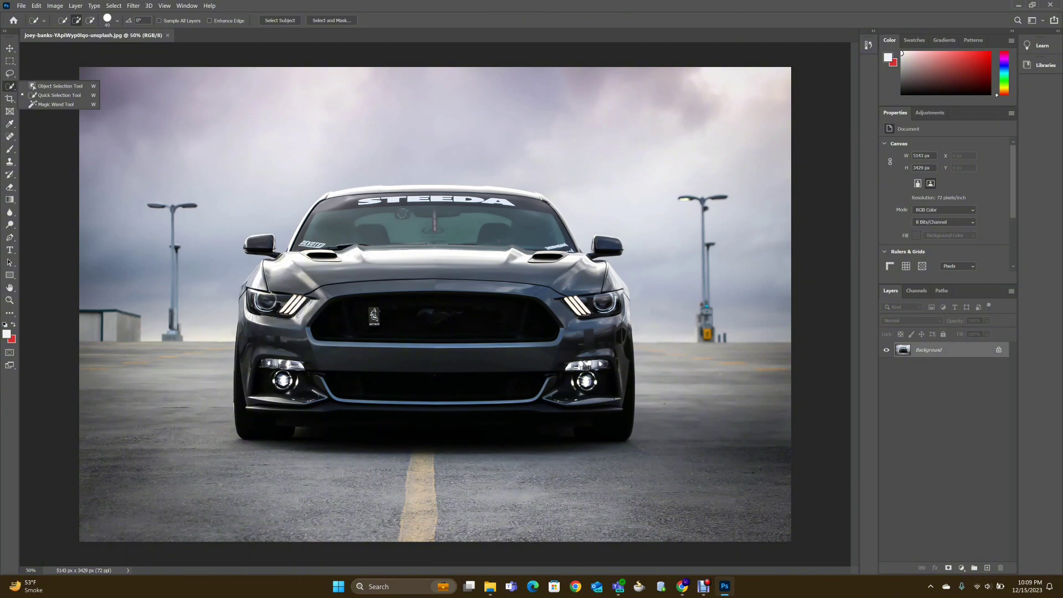
click(116, 21)
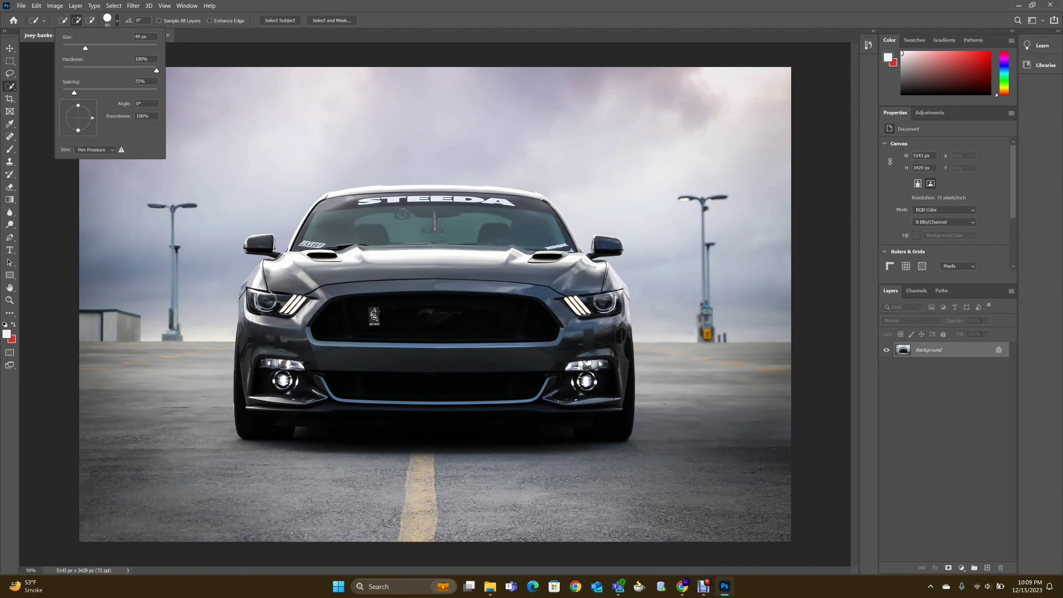
Step: Set the brush to 62 px and select the car's roof edge and windshield
drag(86, 48, 102, 48)
key(Return)
drag(331, 195, 363, 205)
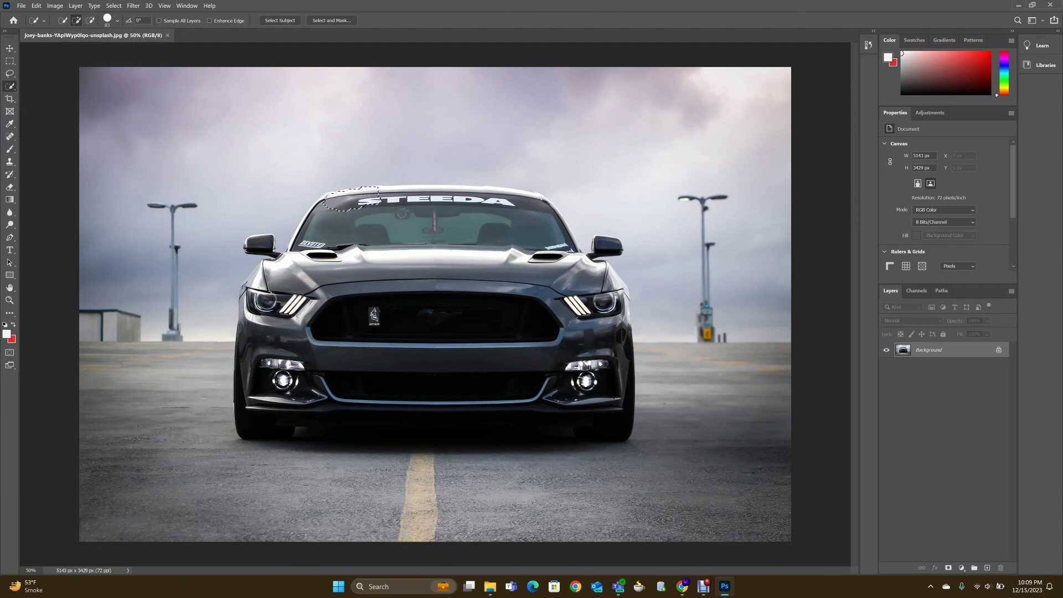
mouse_move(365, 204)
mouse_down()
mouse_move(388, 192)
mouse_move(446, 195)
mouse_up()
drag(432, 194, 495, 193)
drag(501, 194, 541, 198)
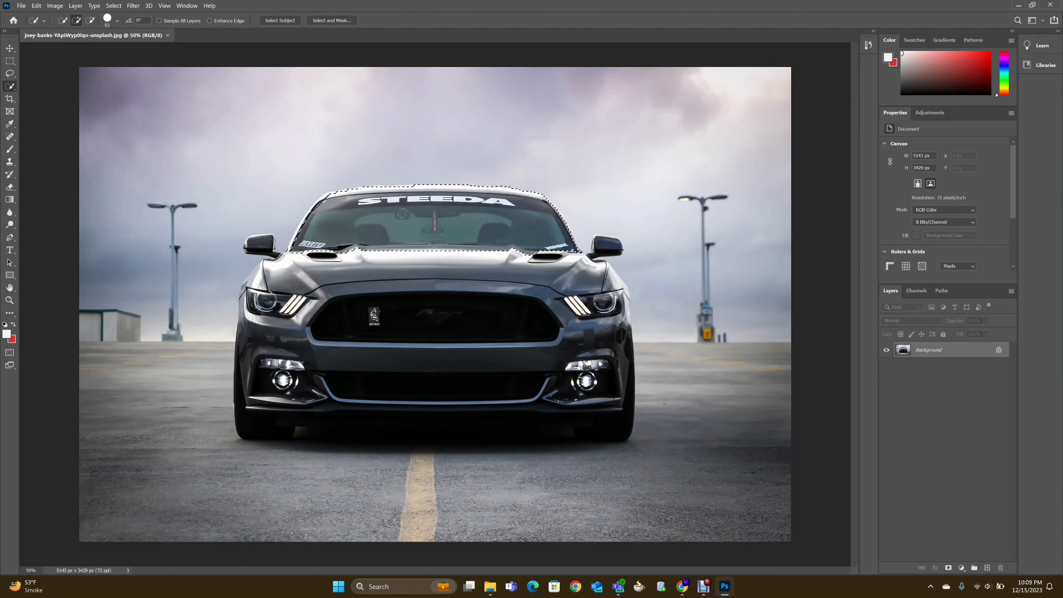
Step: Add the right mirror, fender, side, bumper, wheels, headlights and hood to the selection
drag(589, 259, 606, 252)
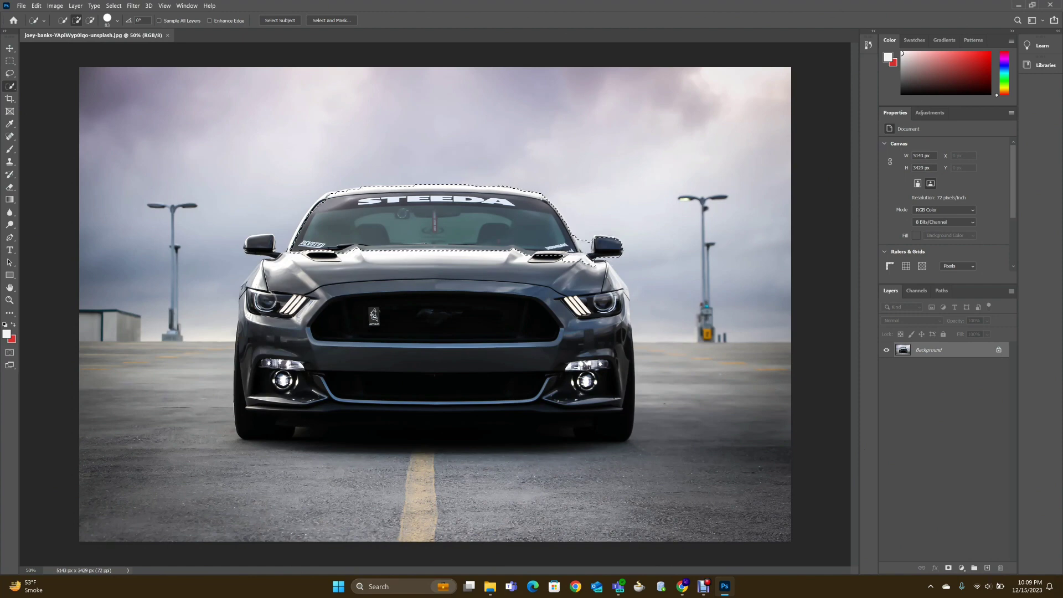
mouse_move(597, 271)
mouse_down()
mouse_move(607, 277)
mouse_move(588, 313)
mouse_up()
mouse_move(620, 333)
mouse_down()
mouse_move(615, 388)
mouse_move(626, 413)
mouse_move(598, 434)
mouse_up()
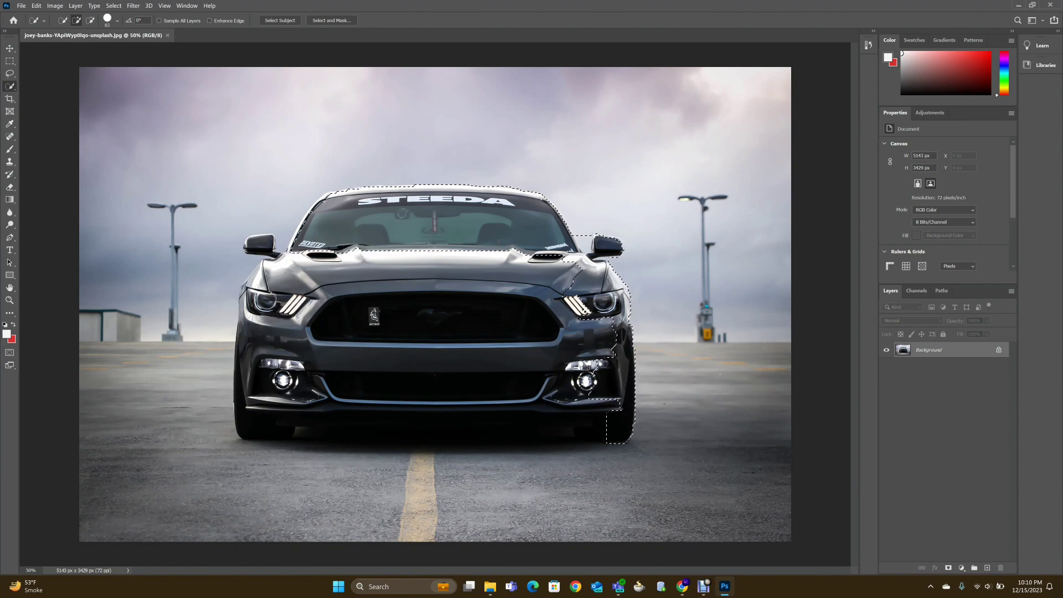
drag(595, 369, 570, 432)
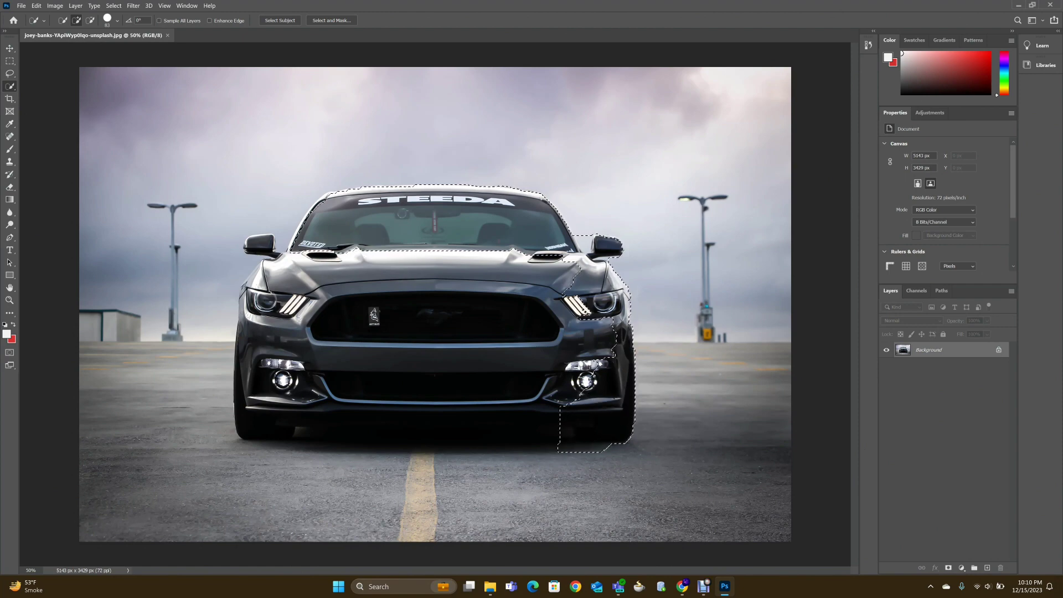
drag(576, 366, 387, 421)
drag(355, 260, 554, 266)
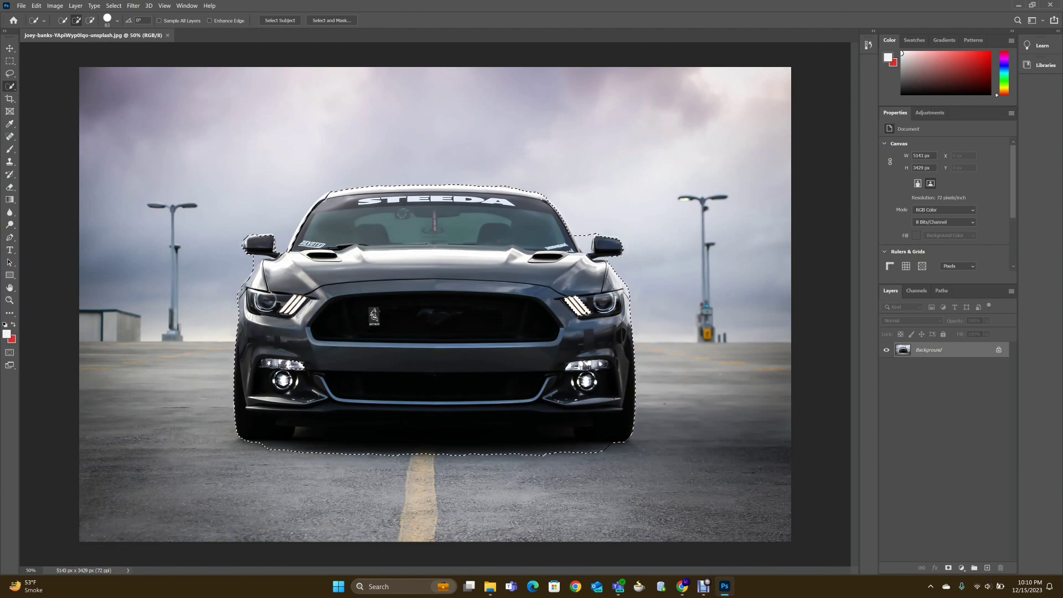
Step: Zoom to 100%, trim stray background, and resize the quick selection brush to 31 px
key(ctrl+plus)
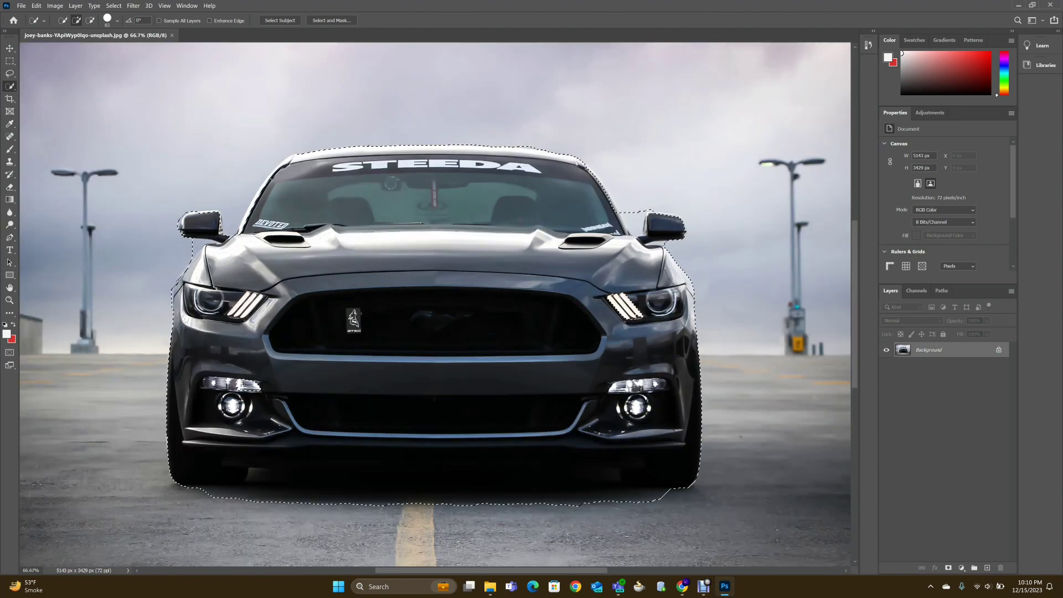
key(ctrl+plus)
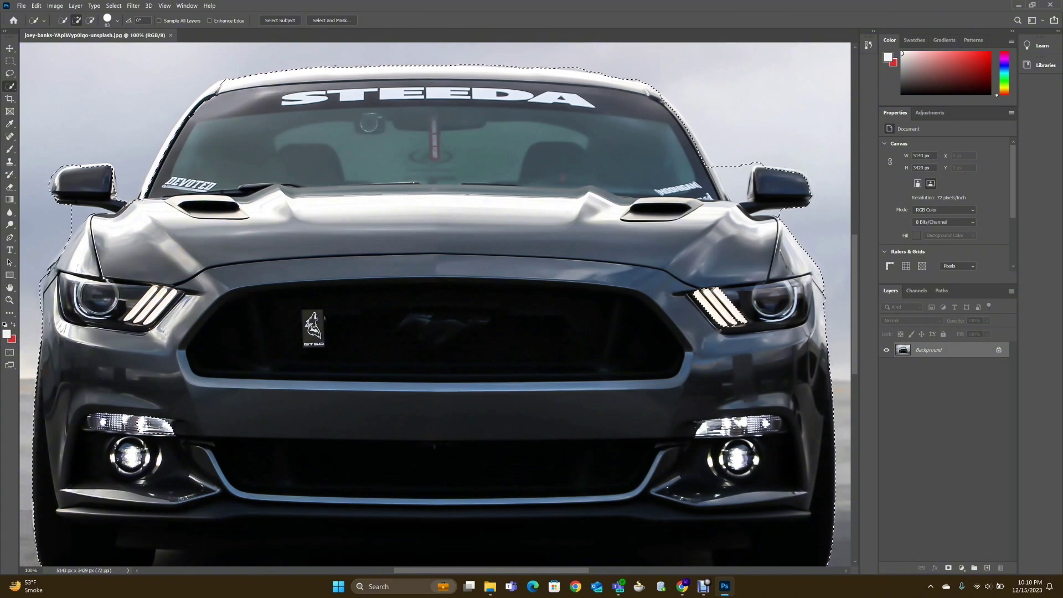
key(alt)
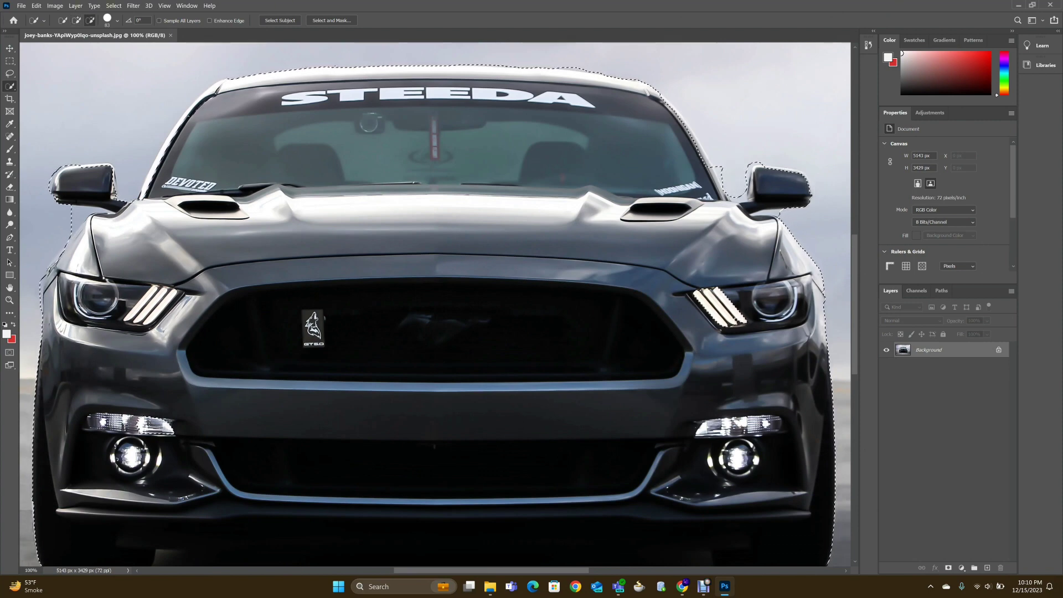
key(alt)
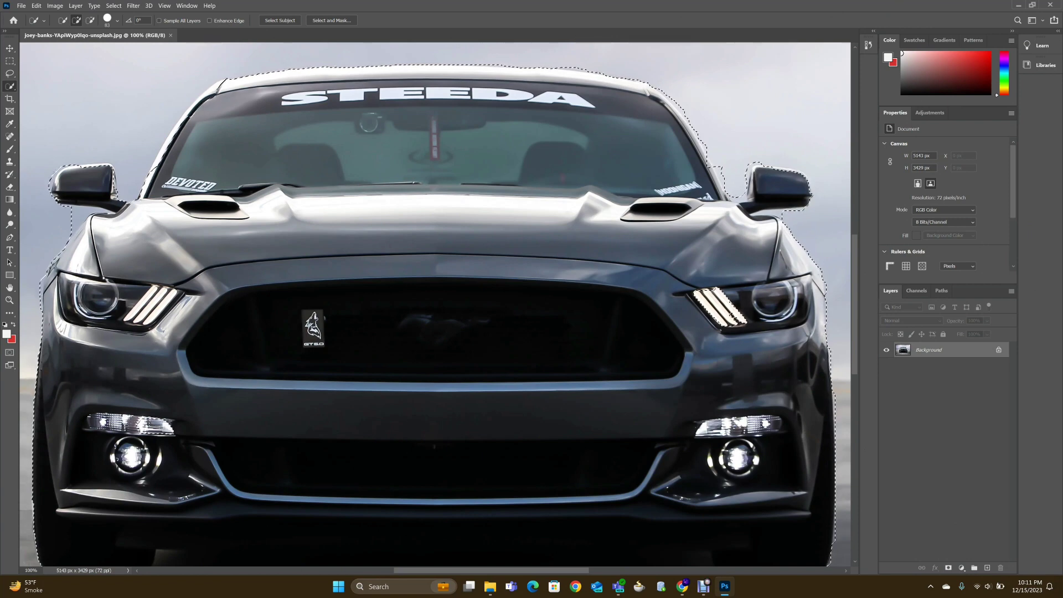
click(117, 20)
key(Return)
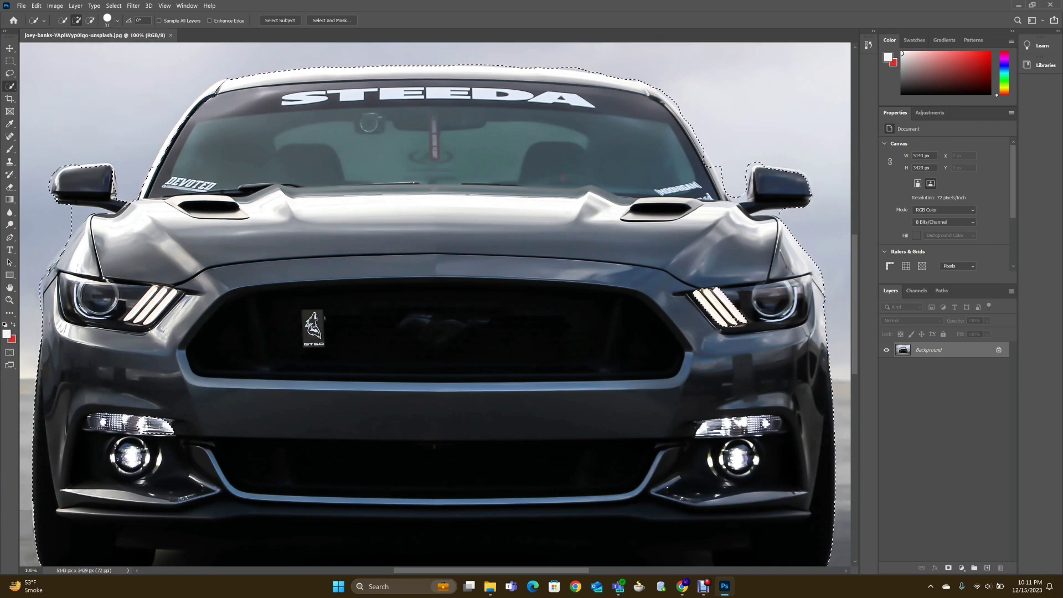
Step: Alternate adding and Alt-subtracting to tighten the selection along roof, mirrors and sides
key(alt)
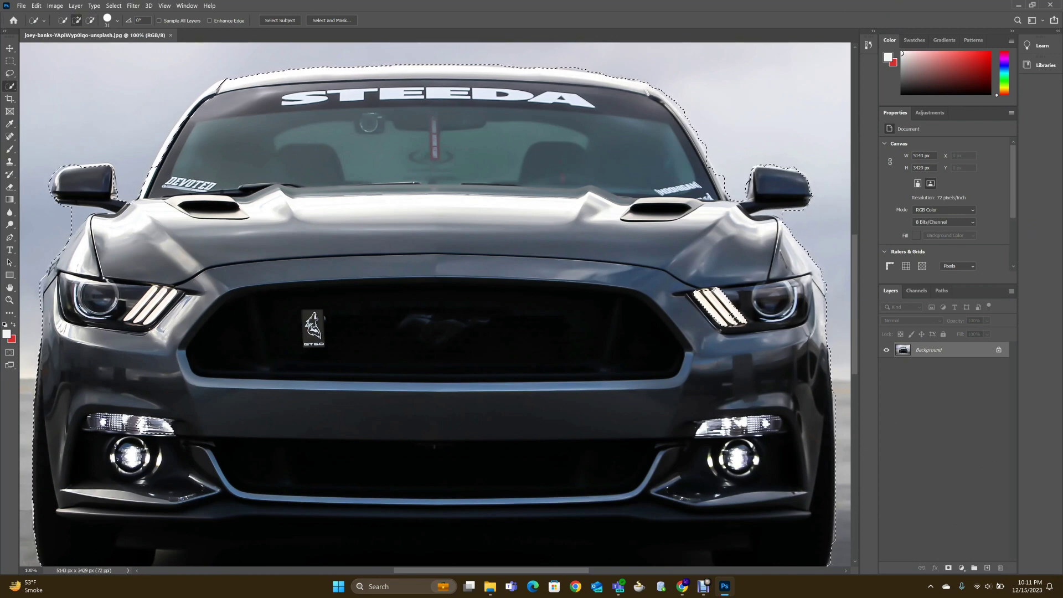
key(alt)
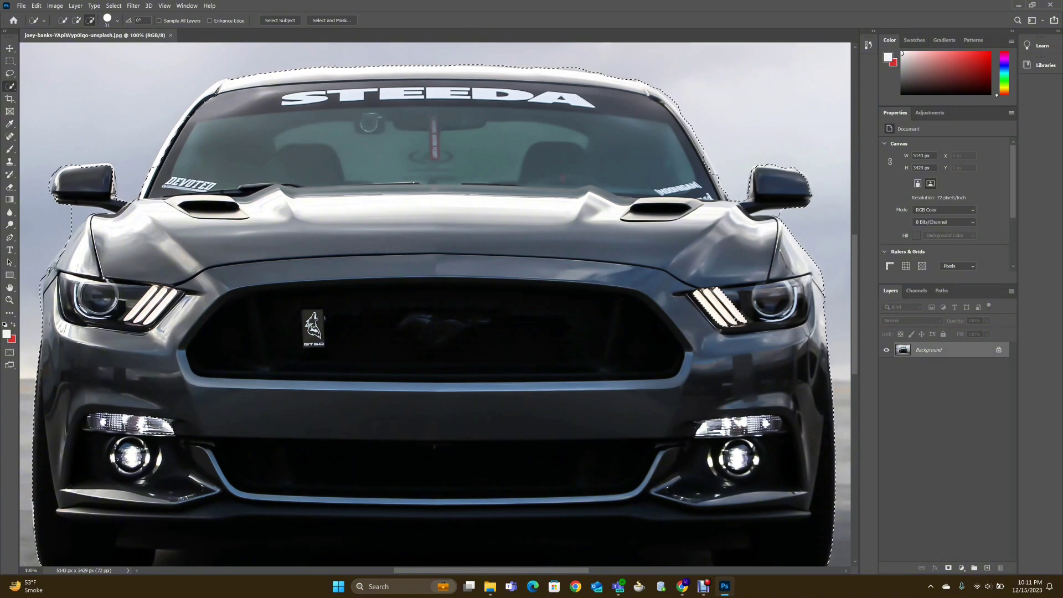
key(alt)
key(alt)
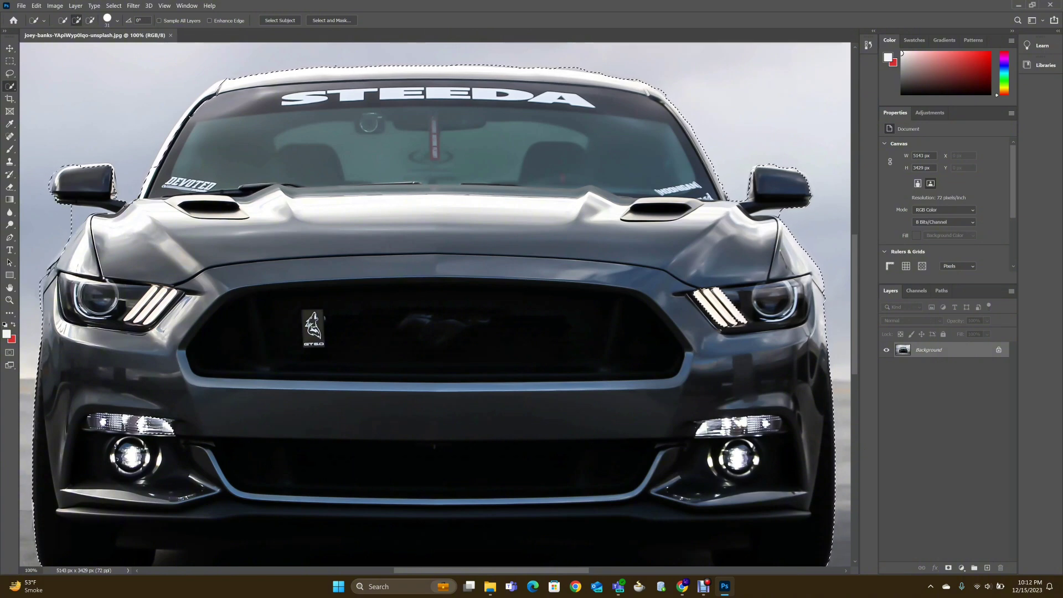
key(alt)
key(alt)
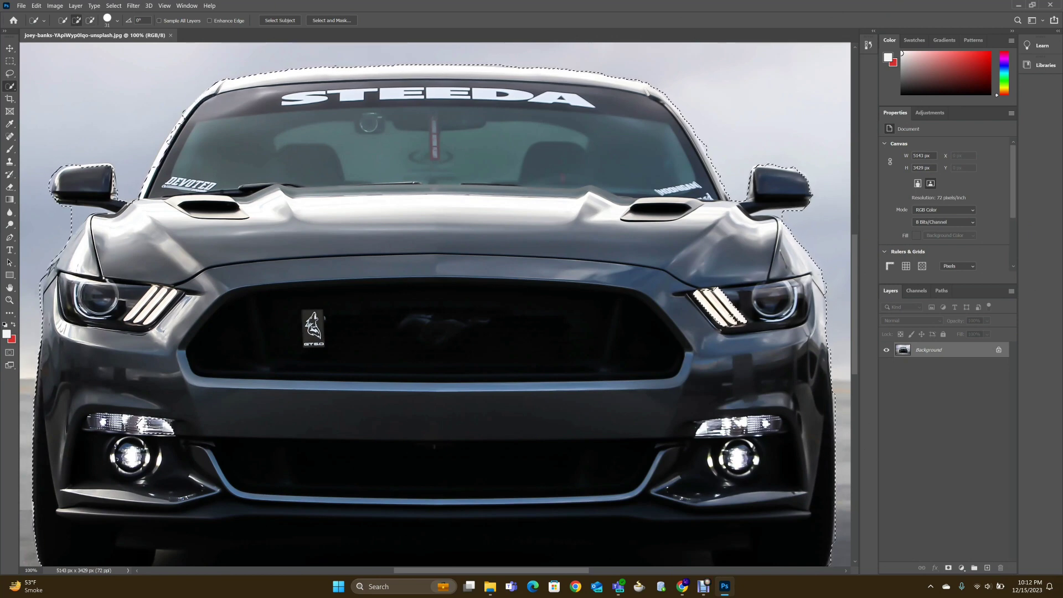
key(alt)
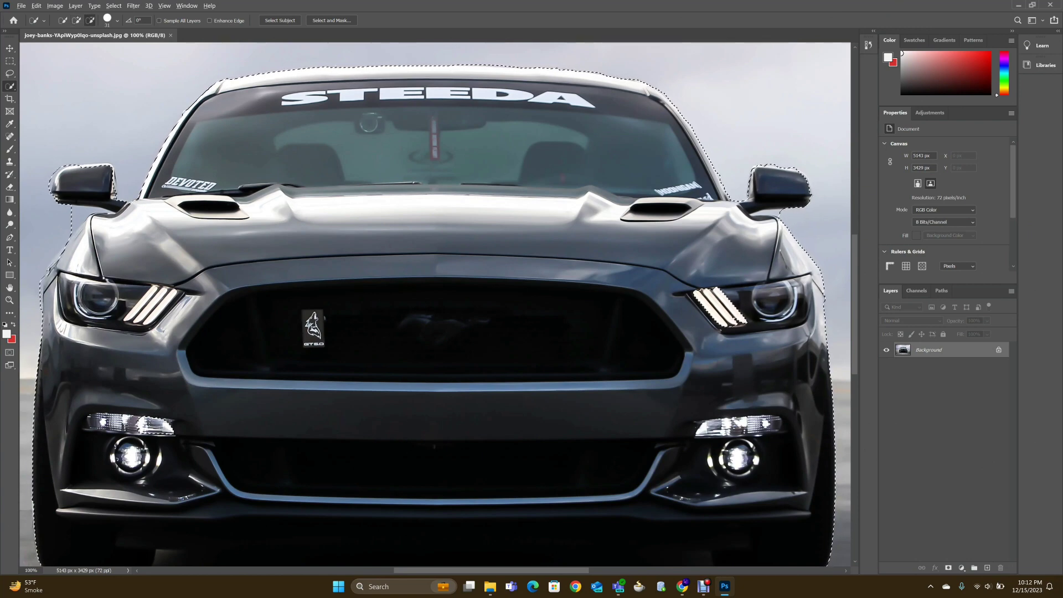
key(alt)
key(alt)
key(alt)
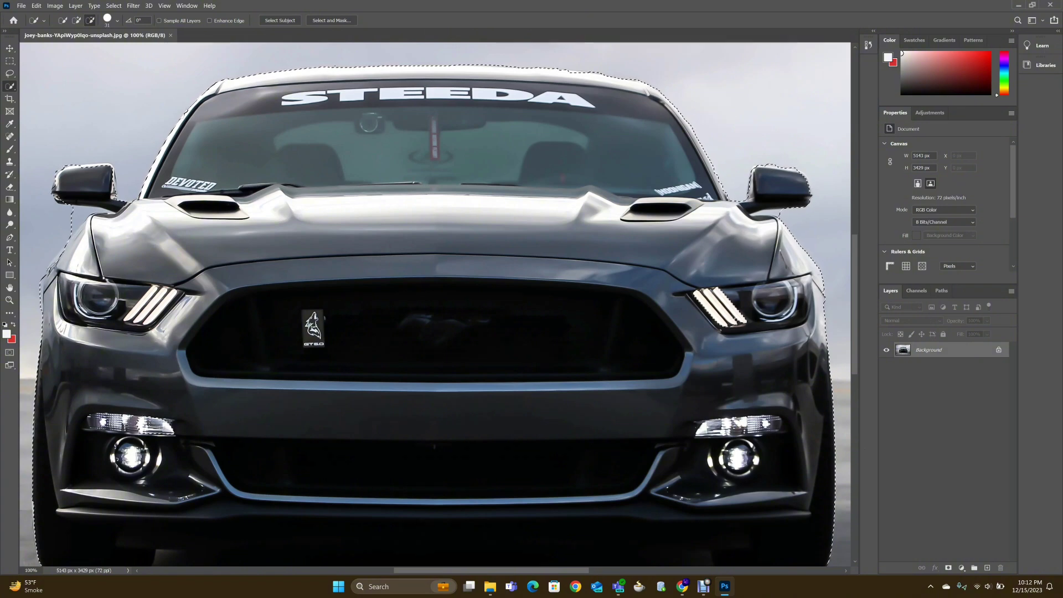
key(alt)
key(alt)
key(alt)
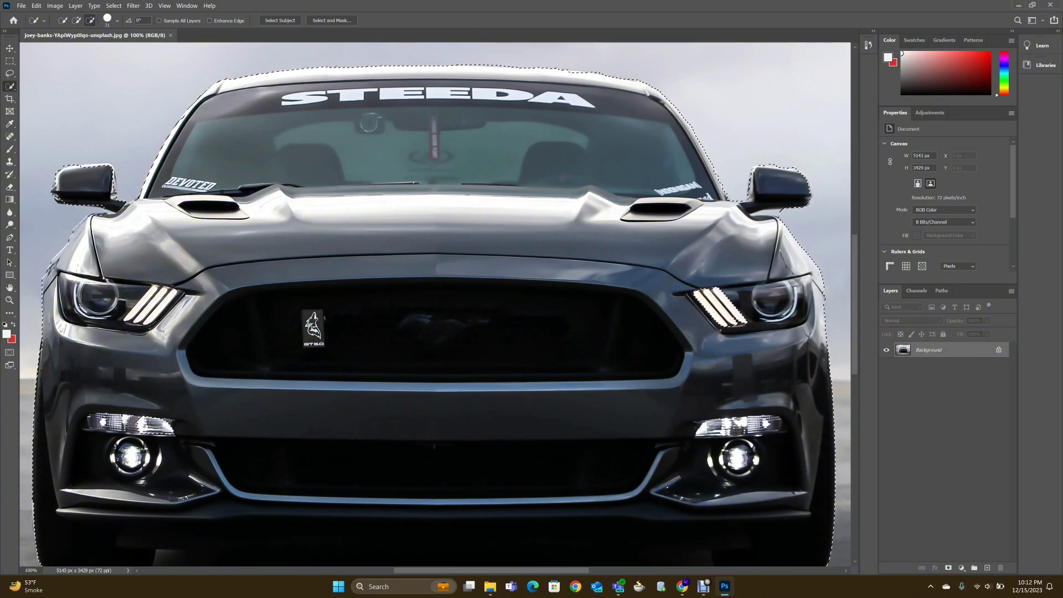
key(alt)
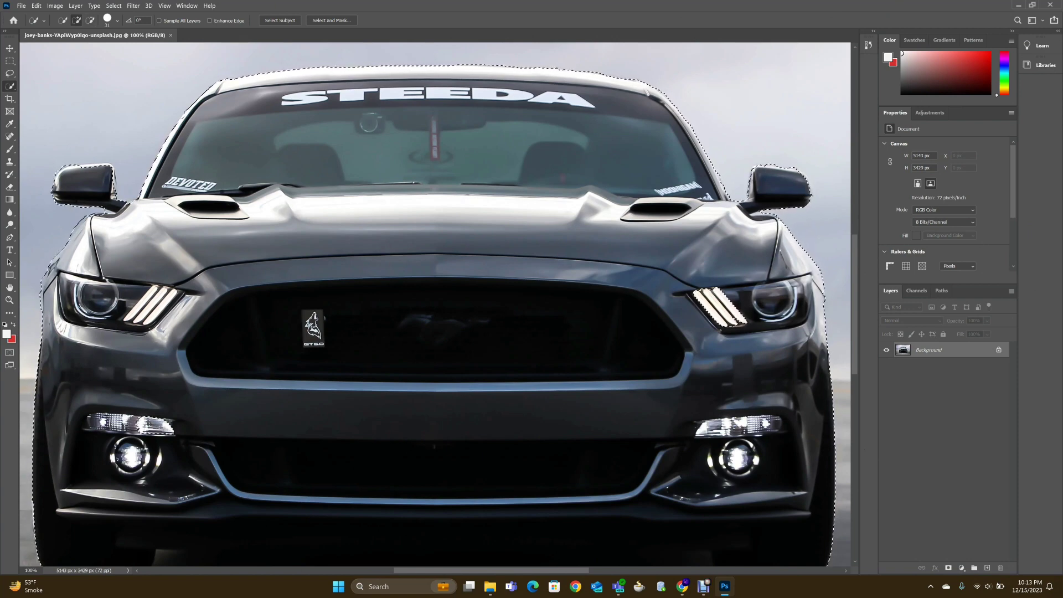
Step: Trim road and shadow from the selection's bottom edge under the front bumper
scroll(438, 311, up, 1)
scroll(438, 312, down, 5)
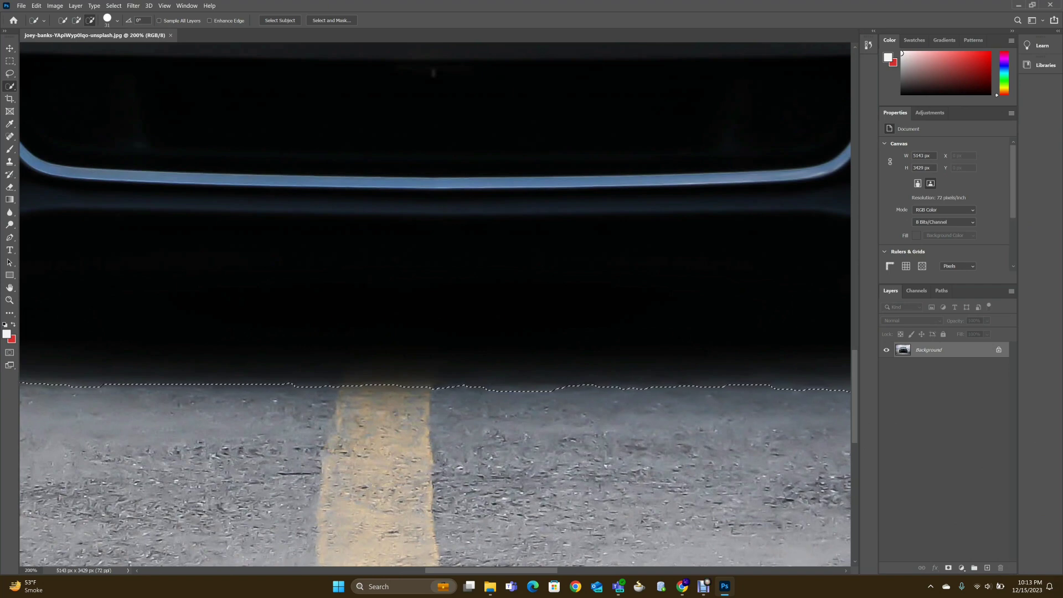
scroll(435, 305, left, 5)
scroll(435, 304, left, 3)
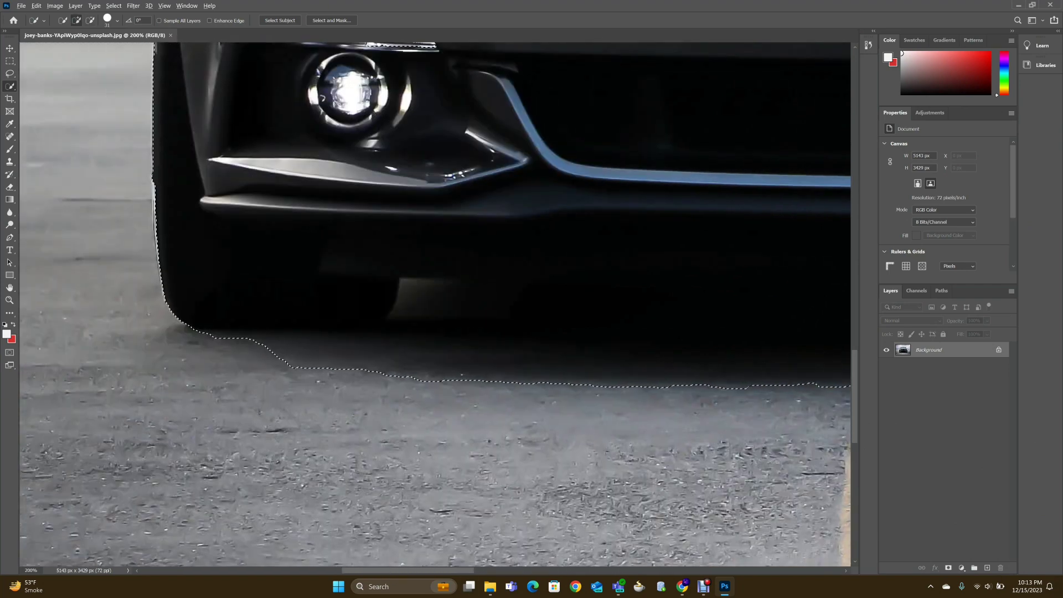
drag(332, 377, 720, 389)
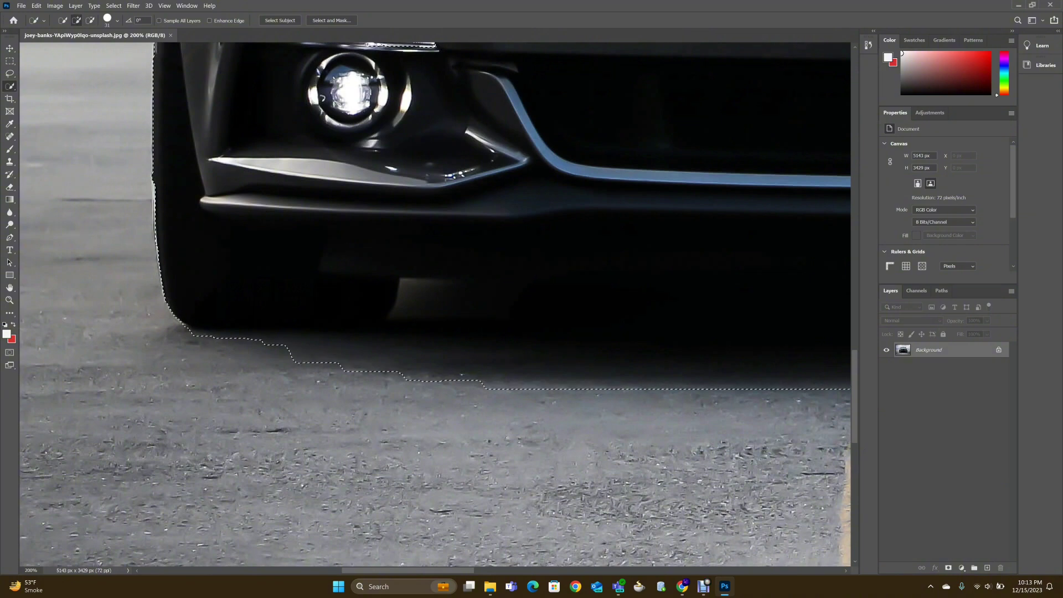
drag(233, 347, 820, 384)
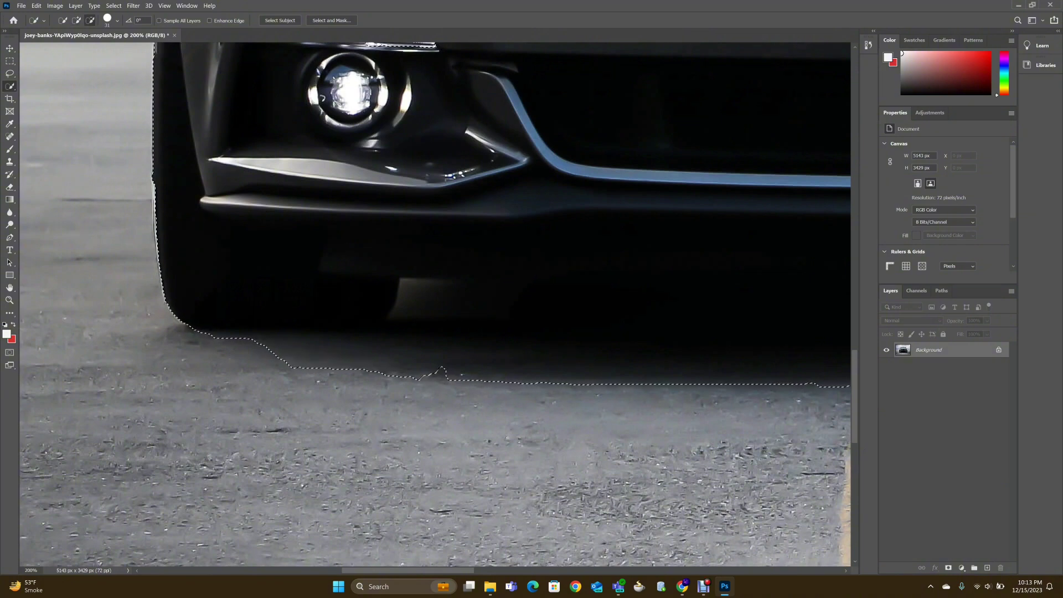
drag(665, 378, 421, 377)
drag(587, 379, 803, 381)
scroll(435, 307, right, 5)
scroll(435, 307, right, 5)
scroll(435, 308, right, 1)
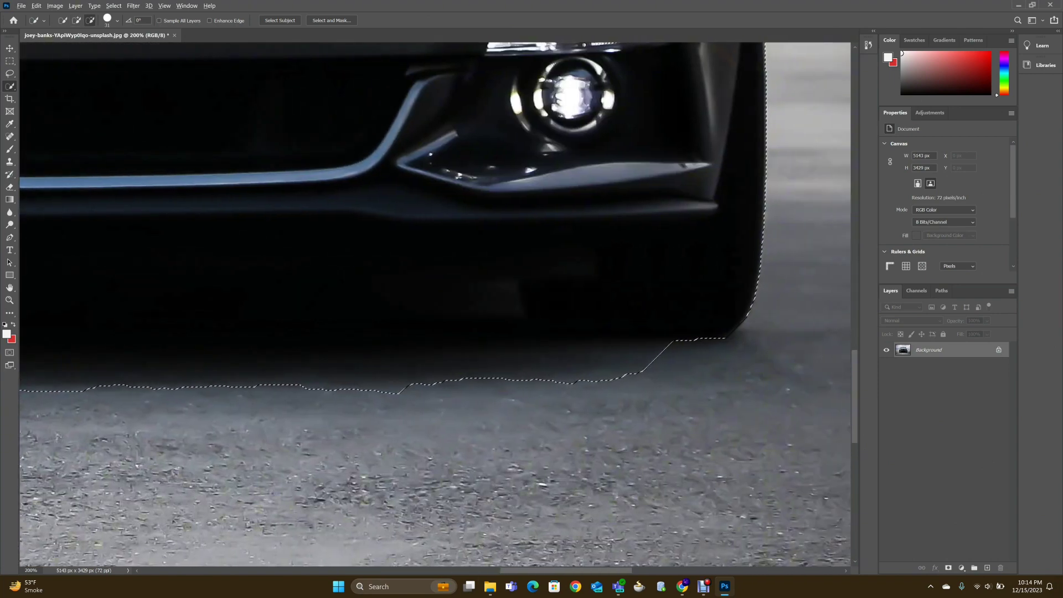
drag(404, 386, 576, 381)
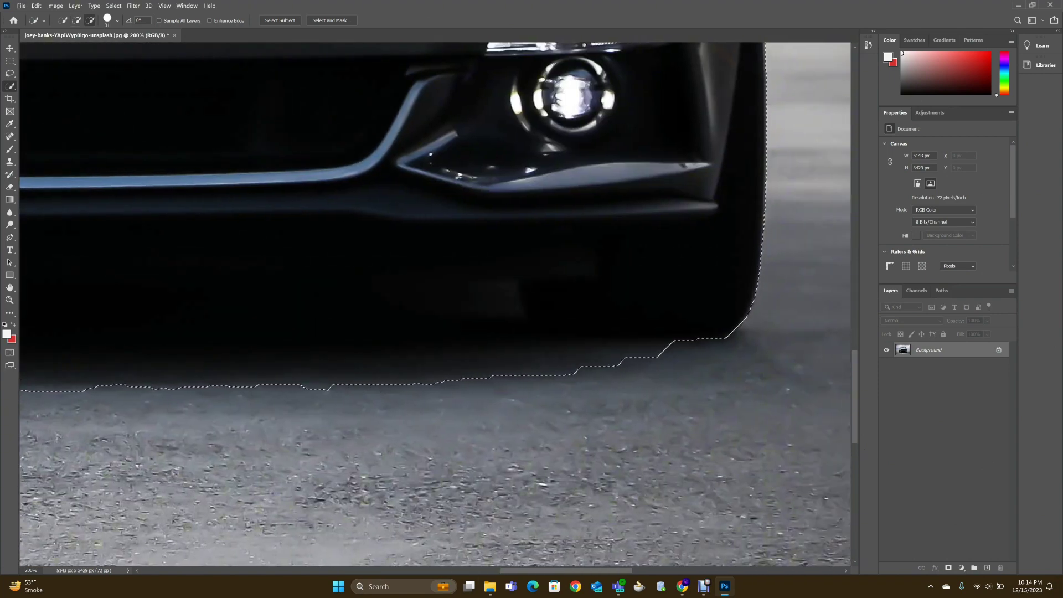
Step: Shrink the brush to 13 px and trim sky from under the right side mirror
scroll(434, 304, up, 10)
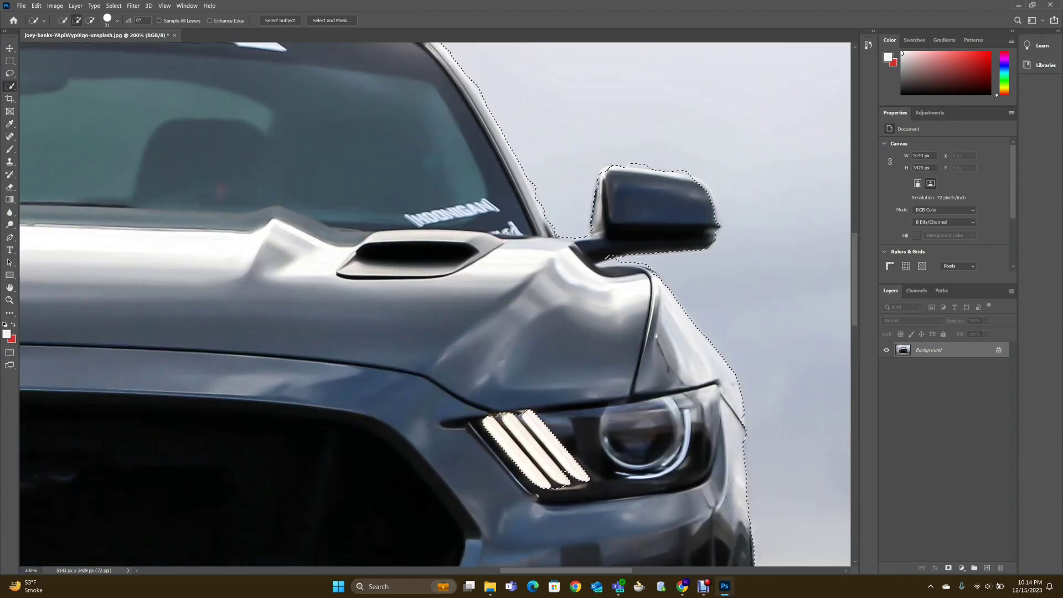
click(117, 20)
key(bracketleft)
key(bracketleft)
click(90, 21)
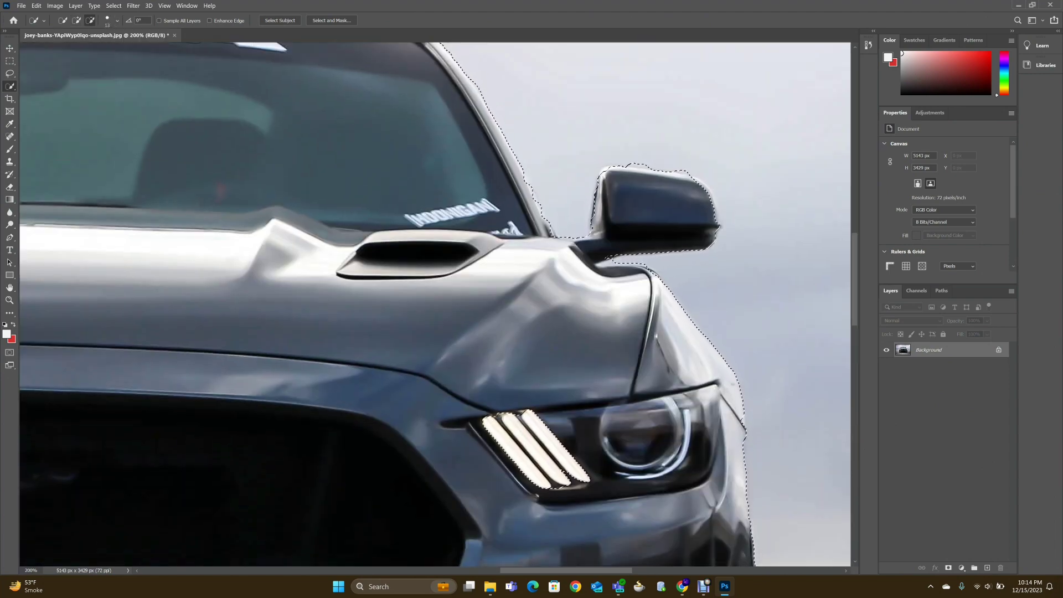
click(77, 21)
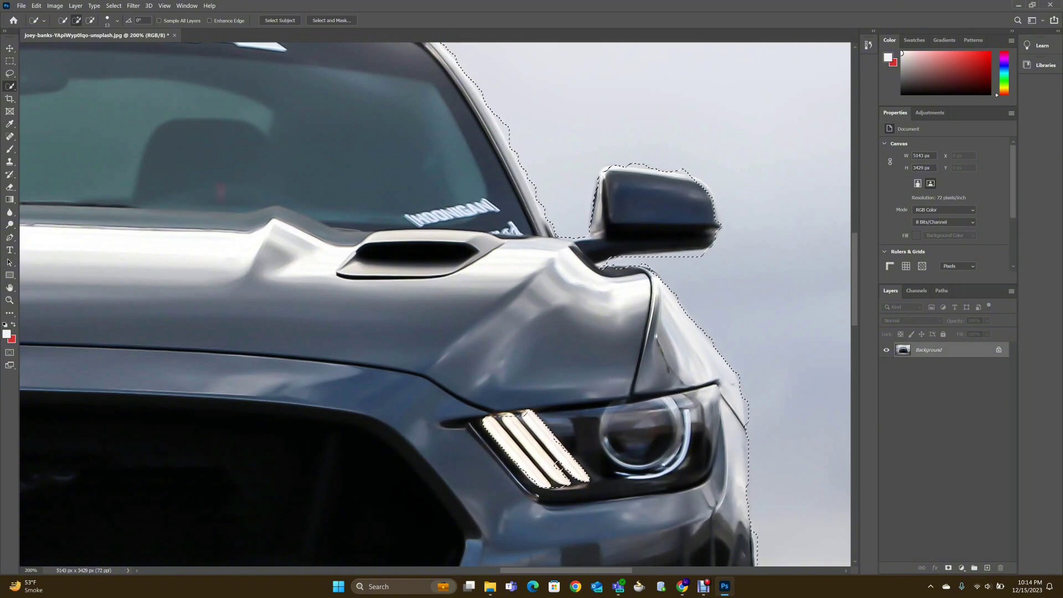
key(alt)
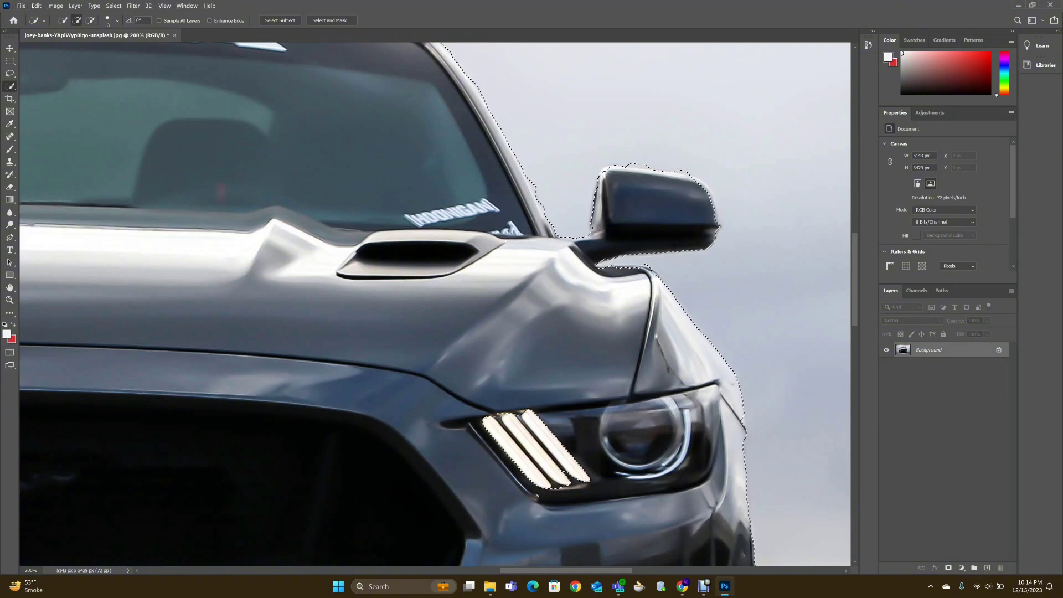
drag(603, 269, 632, 269)
drag(615, 269, 706, 246)
Step: Smooth the selection edge under the left side mirror
scroll(435, 304, up, 3)
scroll(435, 304, left, 1)
scroll(435, 304, left, 2)
scroll(434, 304, down, 3)
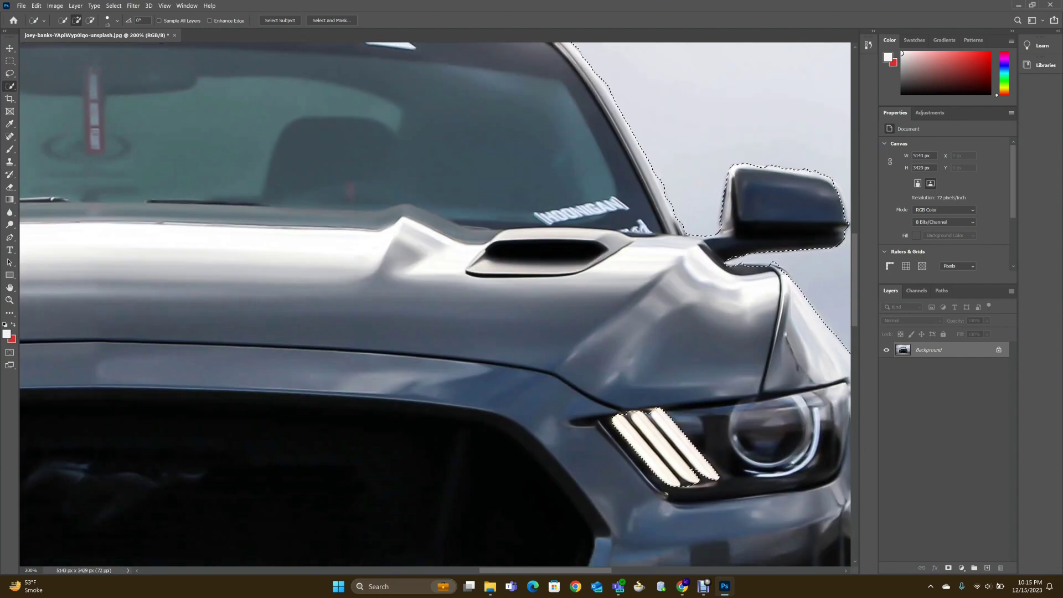
scroll(435, 304, left, 3)
scroll(435, 305, left, 5)
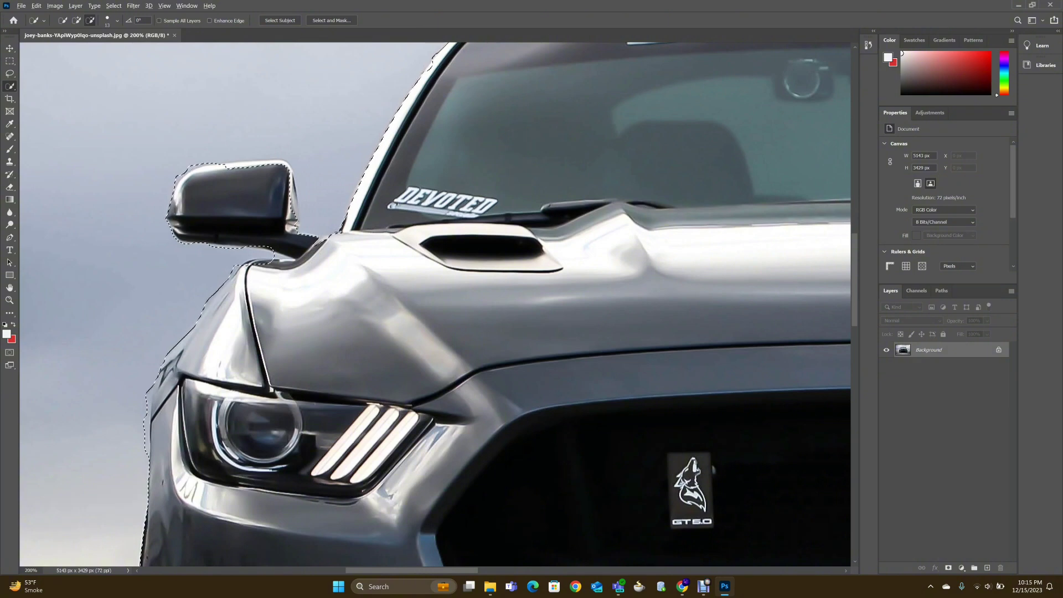
drag(266, 241, 272, 255)
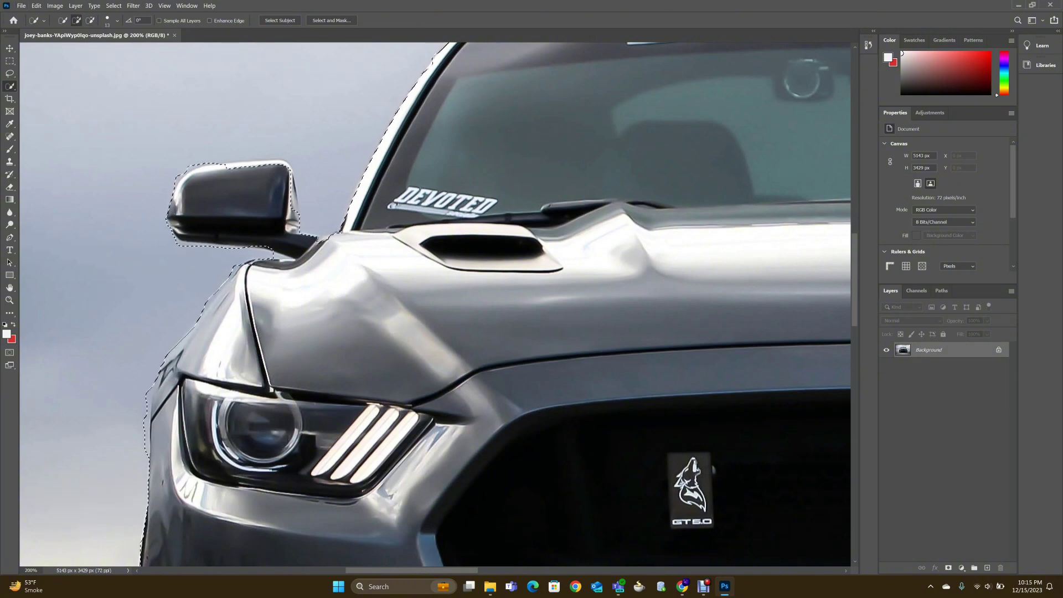
key(alt)
key(alt)
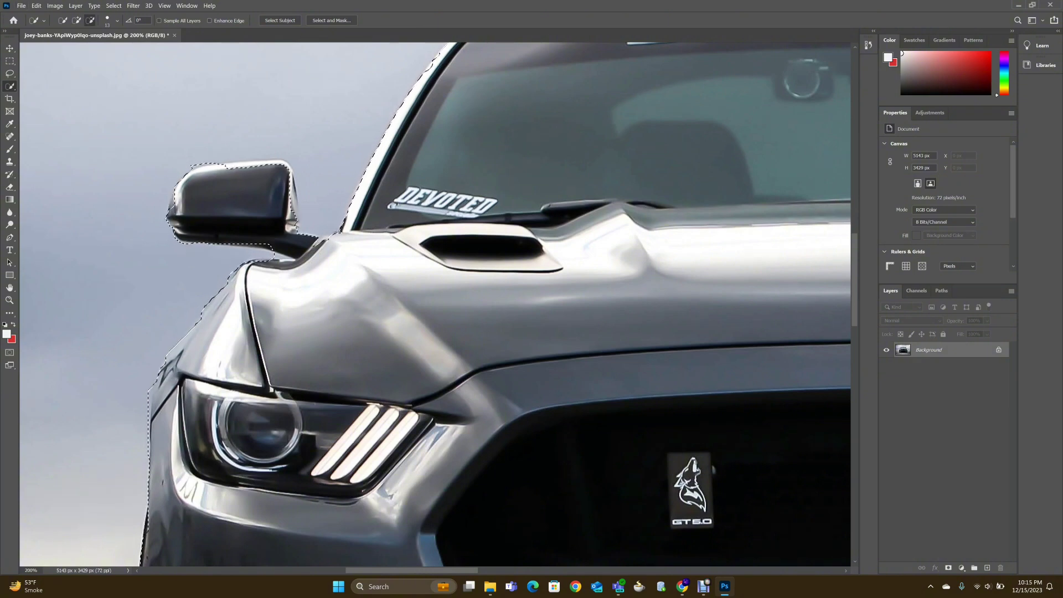
key(alt)
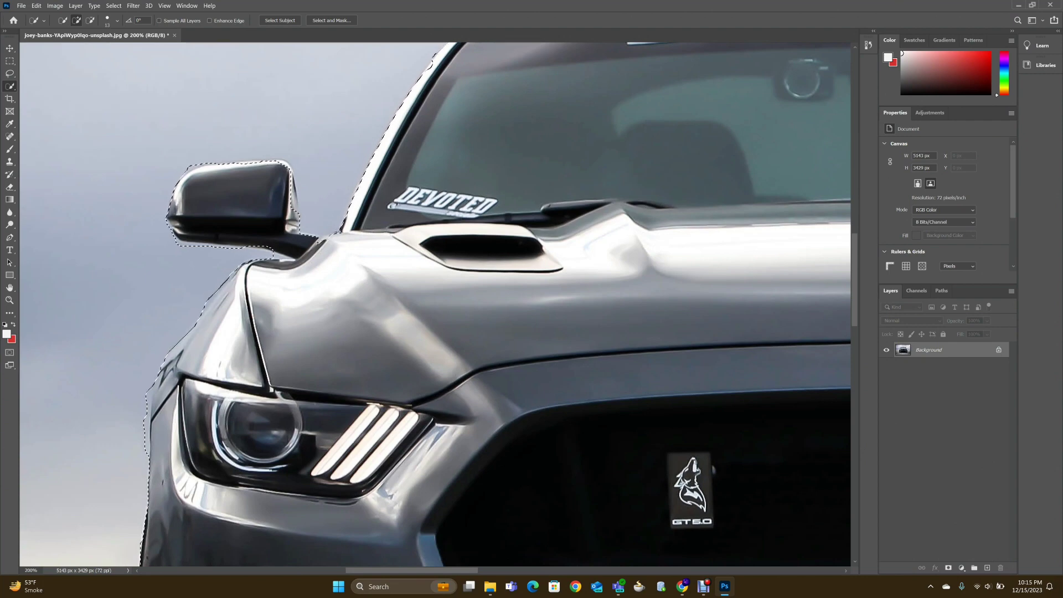
key(alt)
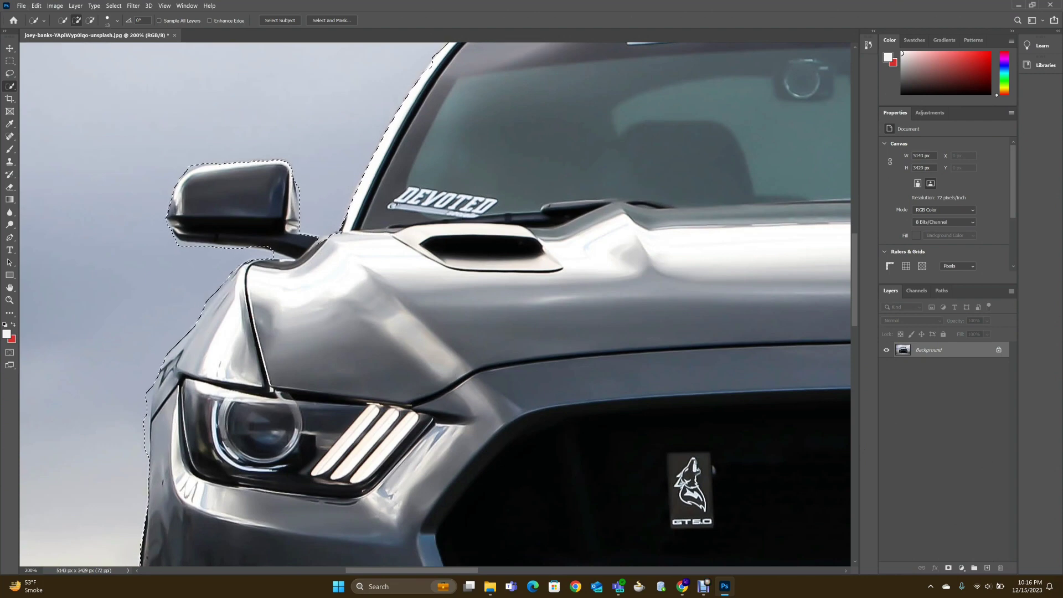
key(alt)
key(alt)
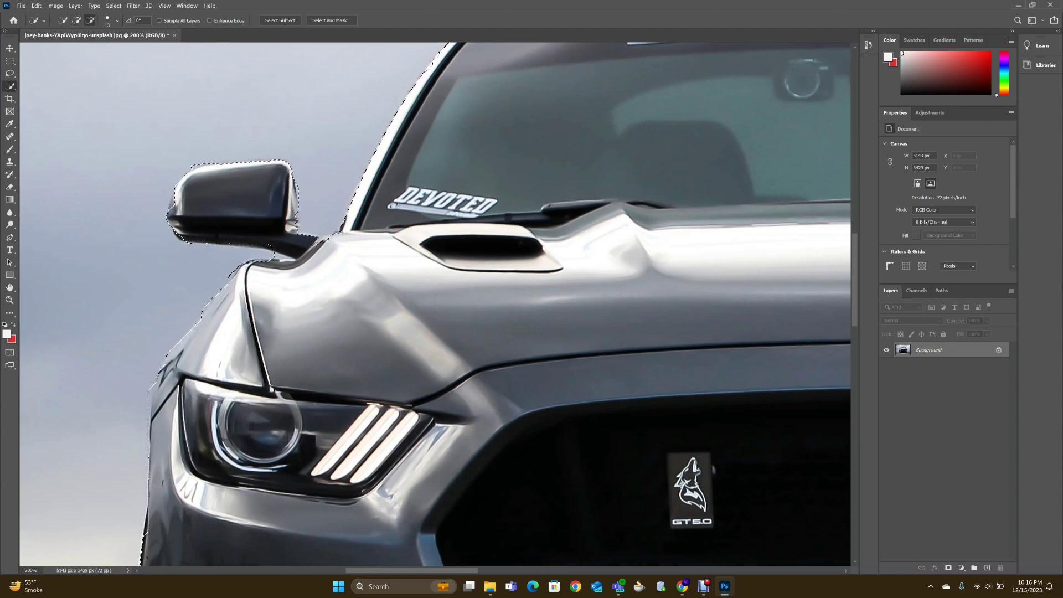
key(alt)
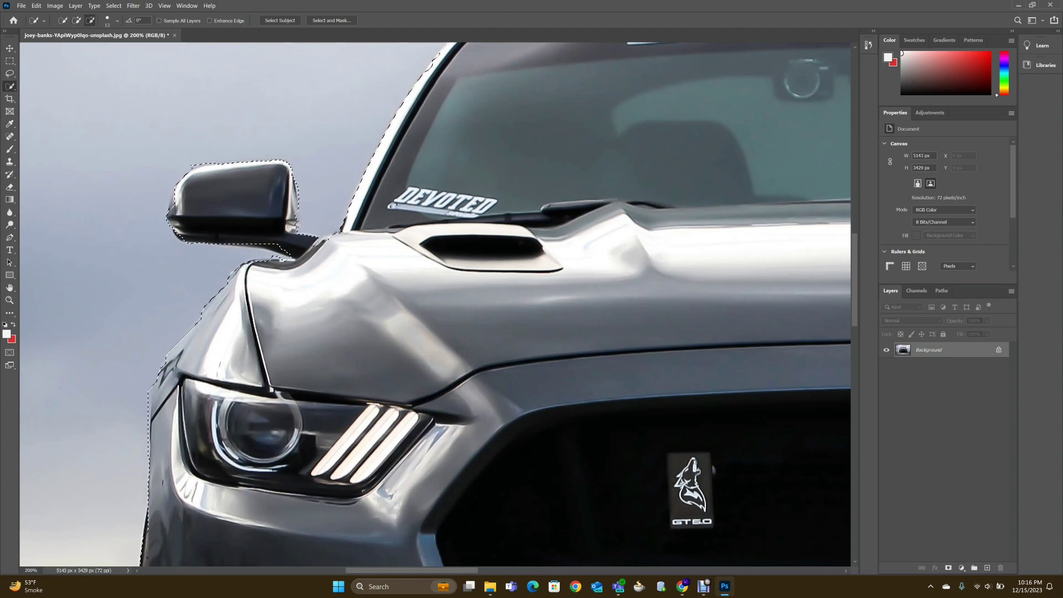
Step: At 300% zoom, refine the left mirror's lower corner, then zoom back out
click(117, 21)
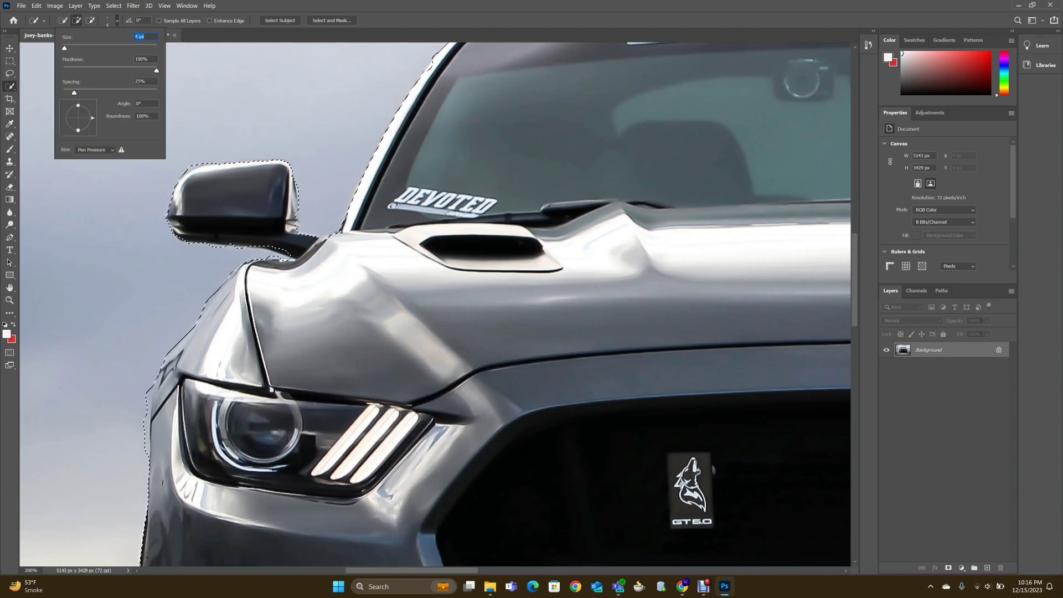
key(Return)
key(ctrl+plus)
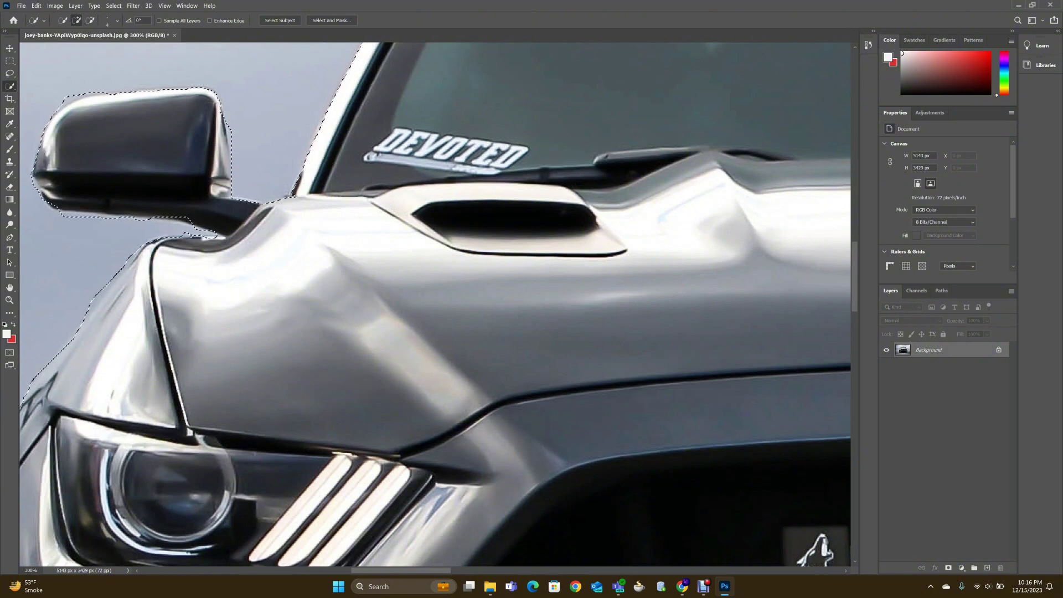
drag(227, 183, 207, 228)
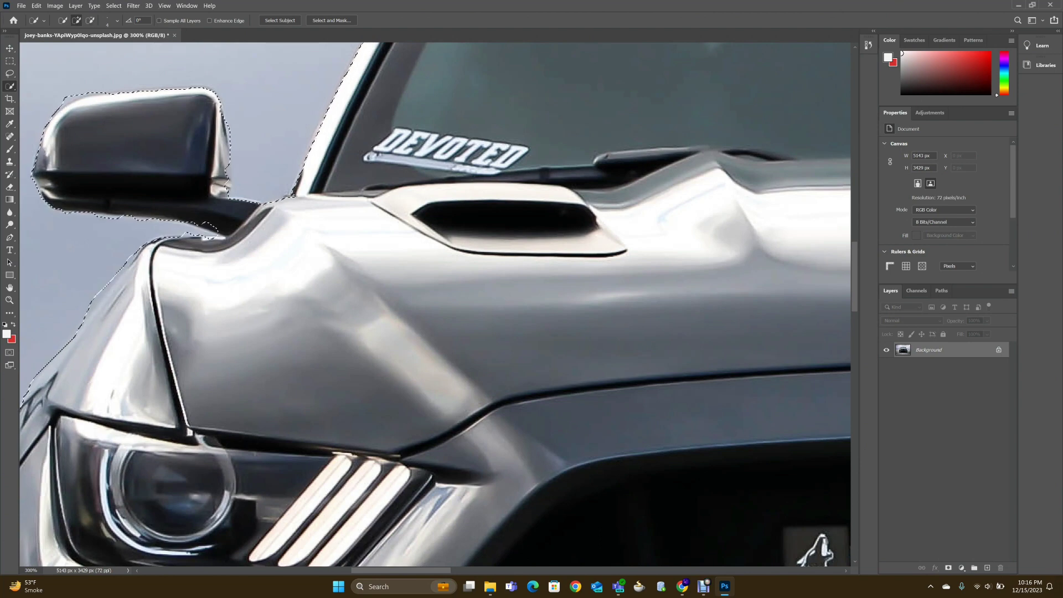
key(alt)
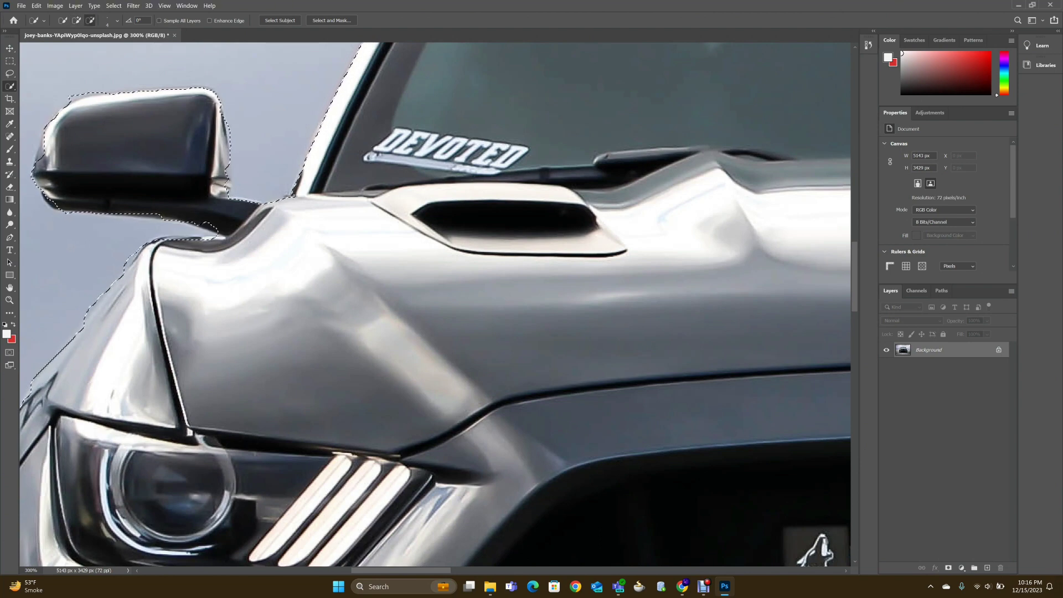
drag(217, 225, 206, 232)
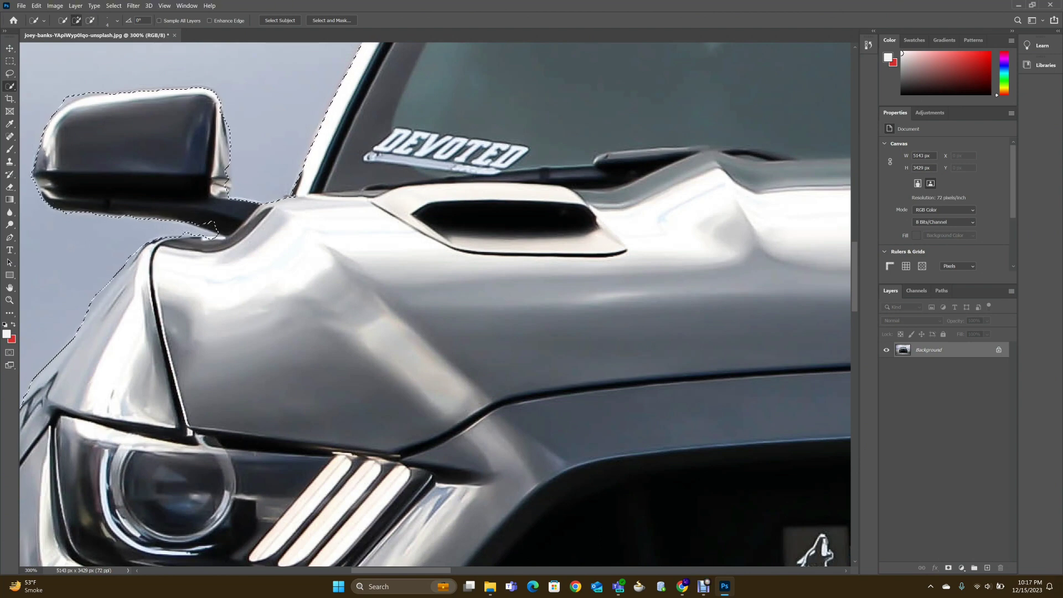
key(ctrl+minus)
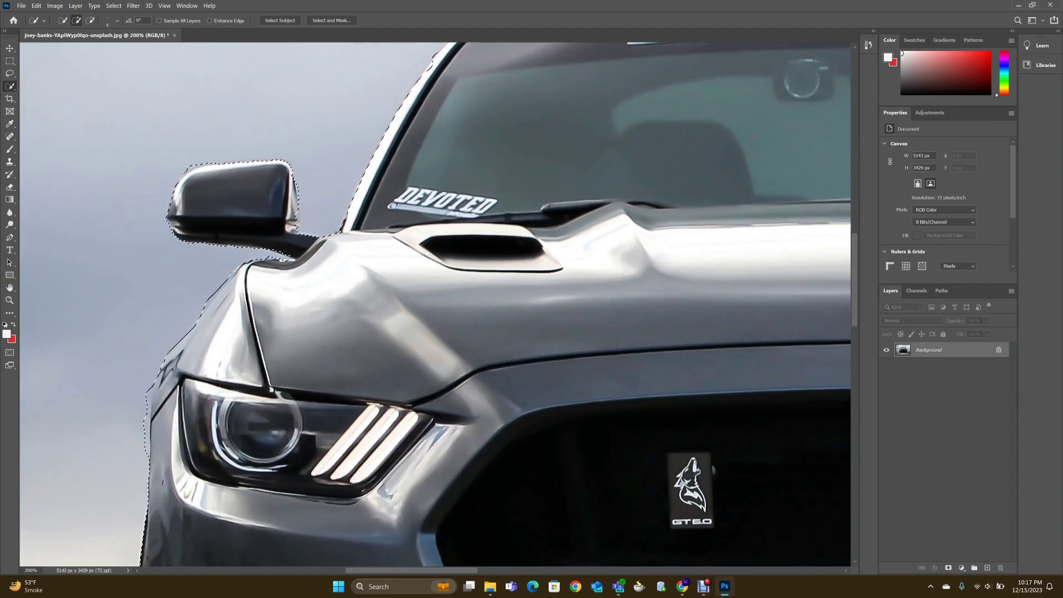
key(ctrl+minus)
key(ctrl+minus)
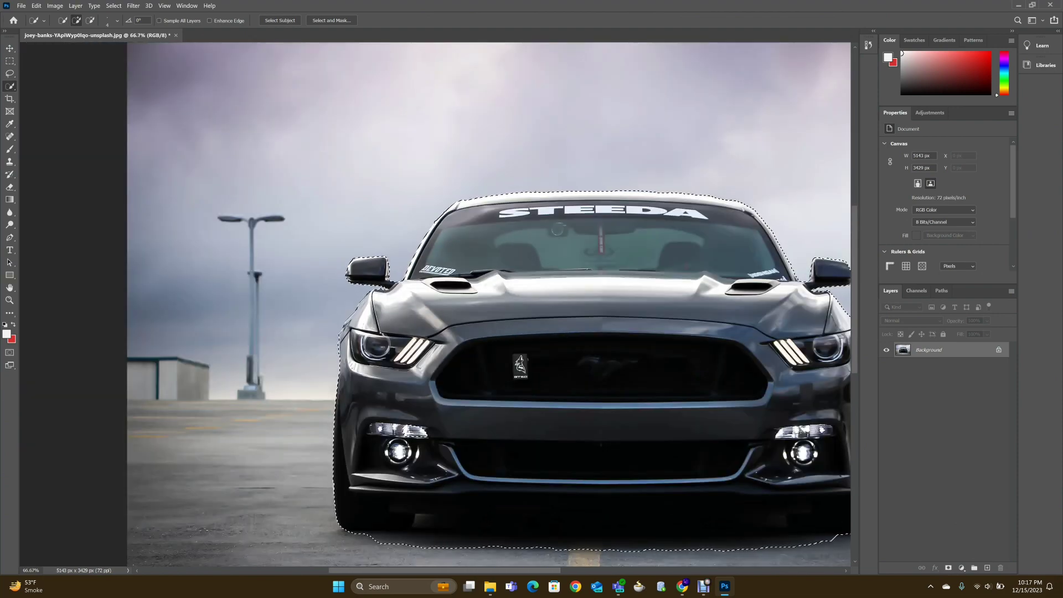
Step: Start File > Open for another image, then dismiss that first window
scroll(443, 304, right, 2)
scroll(443, 305, right, 2)
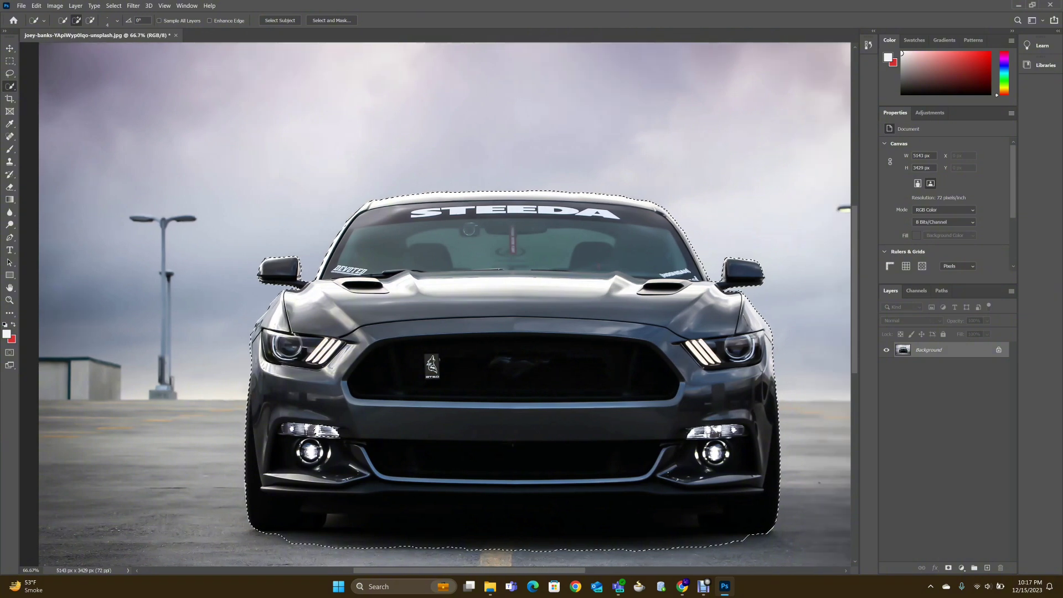
scroll(443, 304, right, 1)
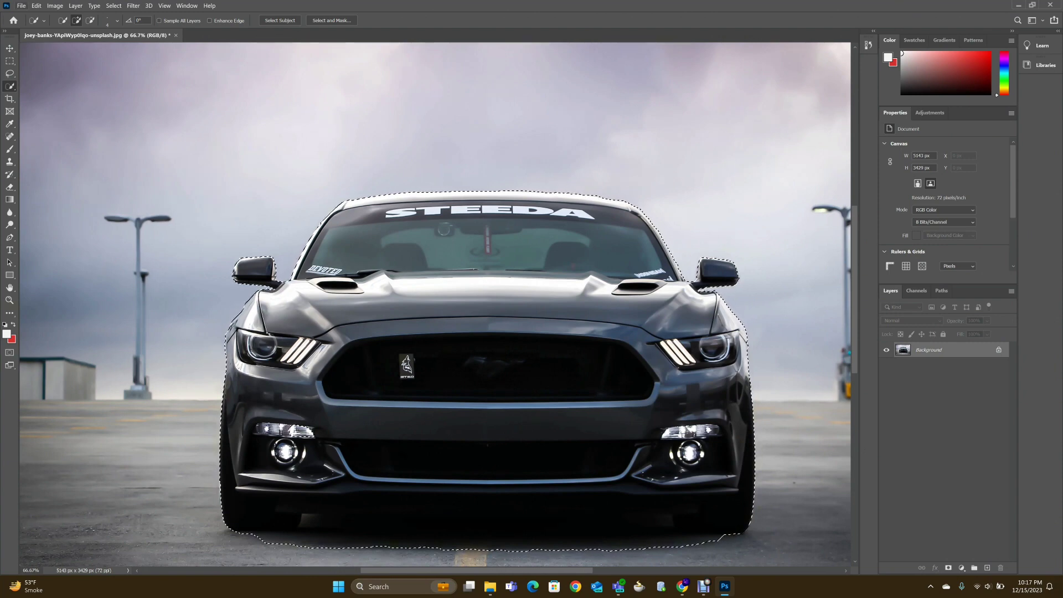
key(alt+f)
key(Down)
key(Down)
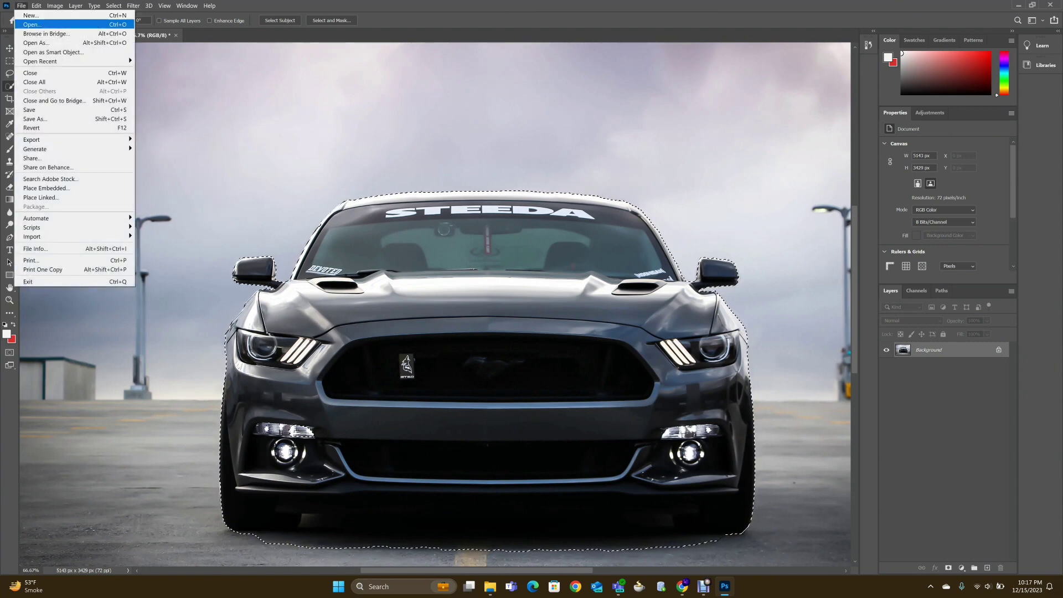
key(Return)
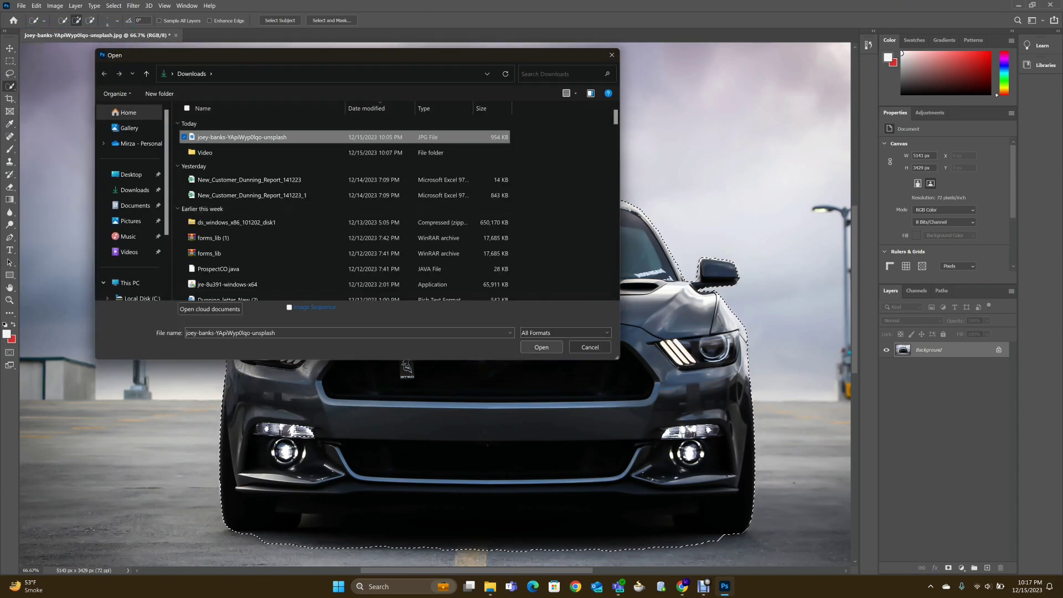
key(Return)
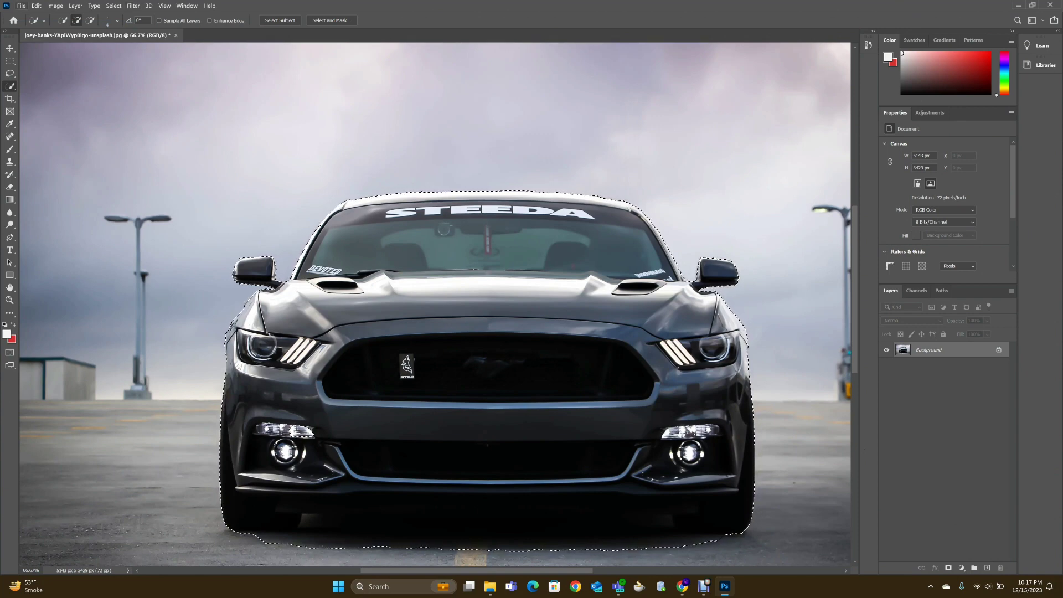
Step: Reopen the File > Open dialog showing the Downloads folder
key(alt+f)
key(Down)
key(Down)
key(Return)
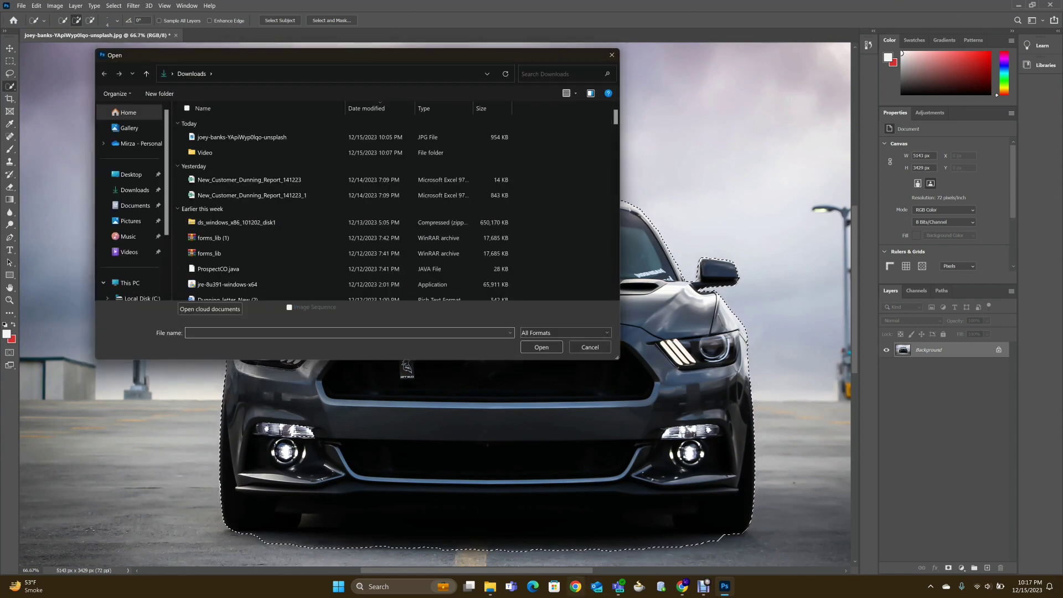
Step: Switch to Chrome and browse the Unsplash car search results
click(682, 586)
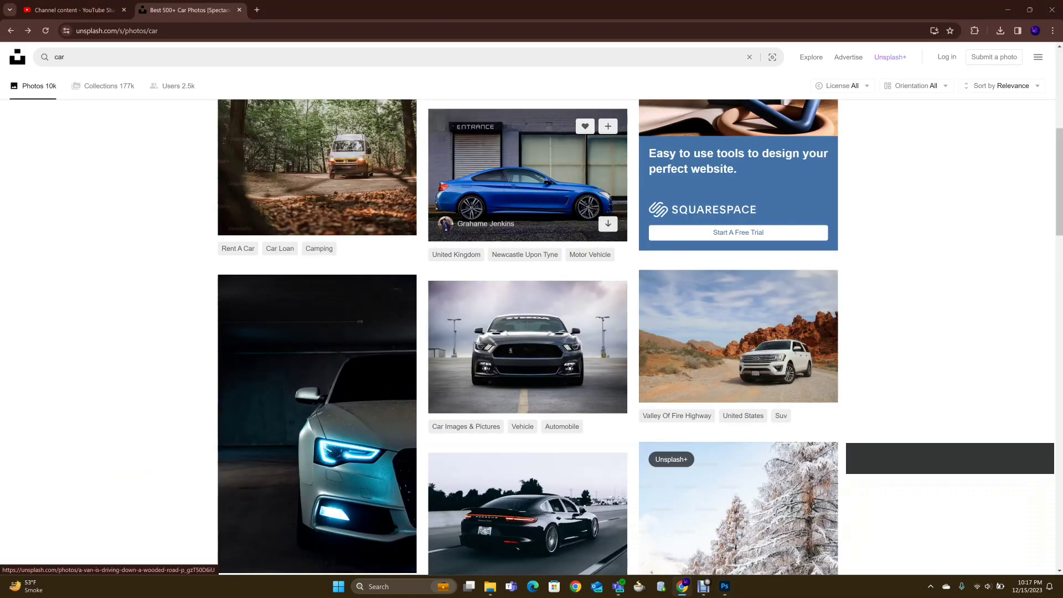
scroll(526, 415, down, 2)
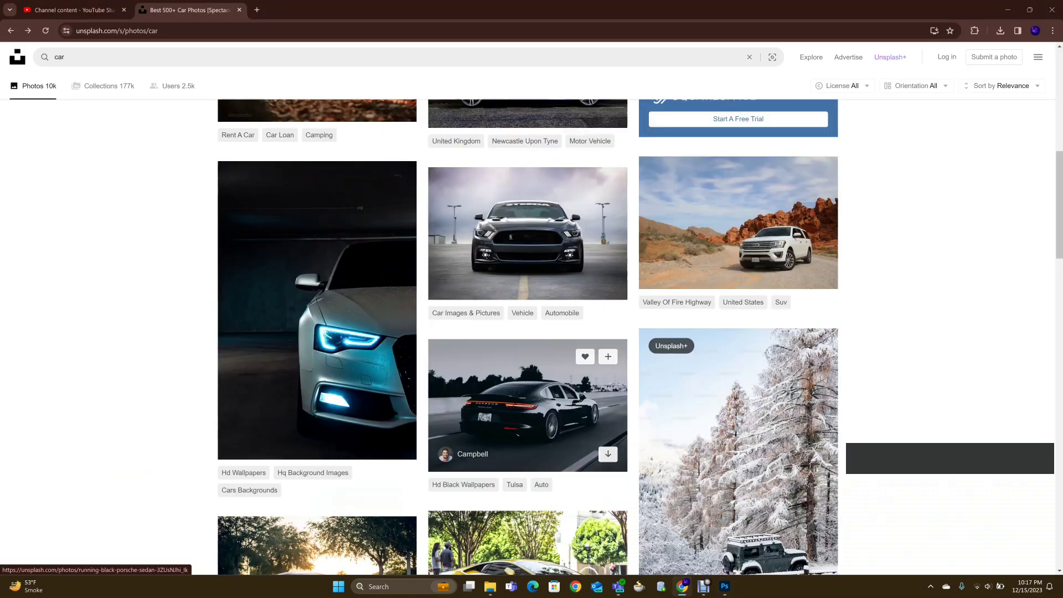
scroll(528, 333, down, 2)
scroll(527, 333, down, 2)
scroll(527, 333, down, 3)
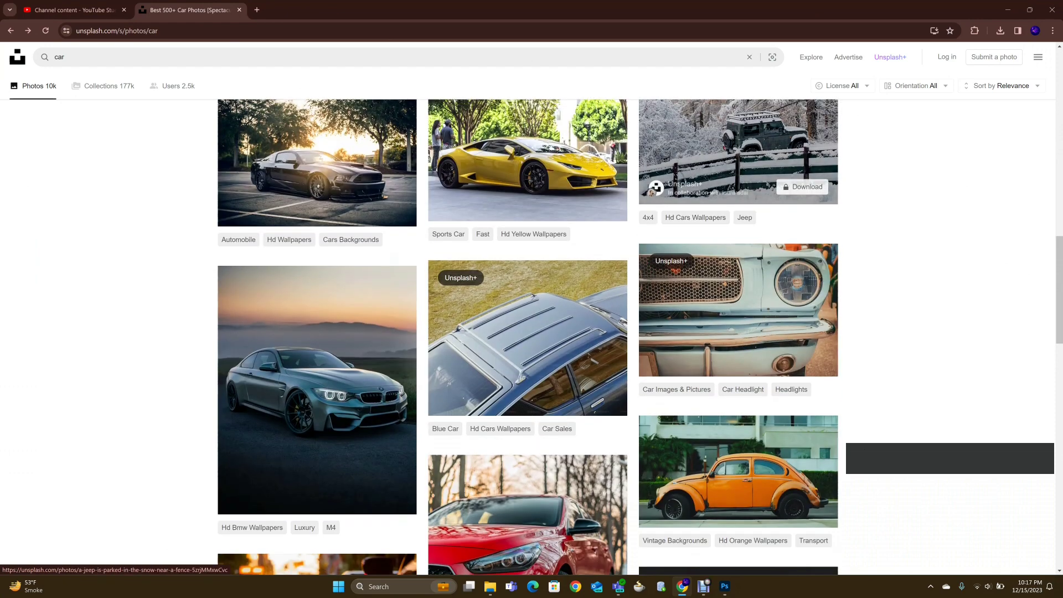
scroll(738, 311, up, 2)
Step: Preview and close the snowy jeep photo, then download the yellow sports car photo
click(738, 221)
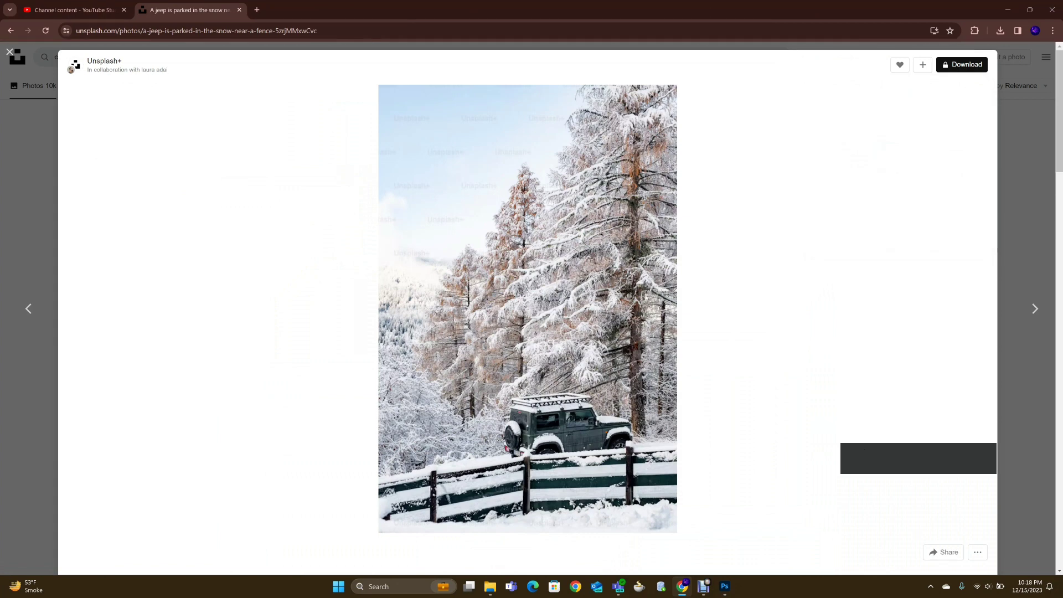
key(Escape)
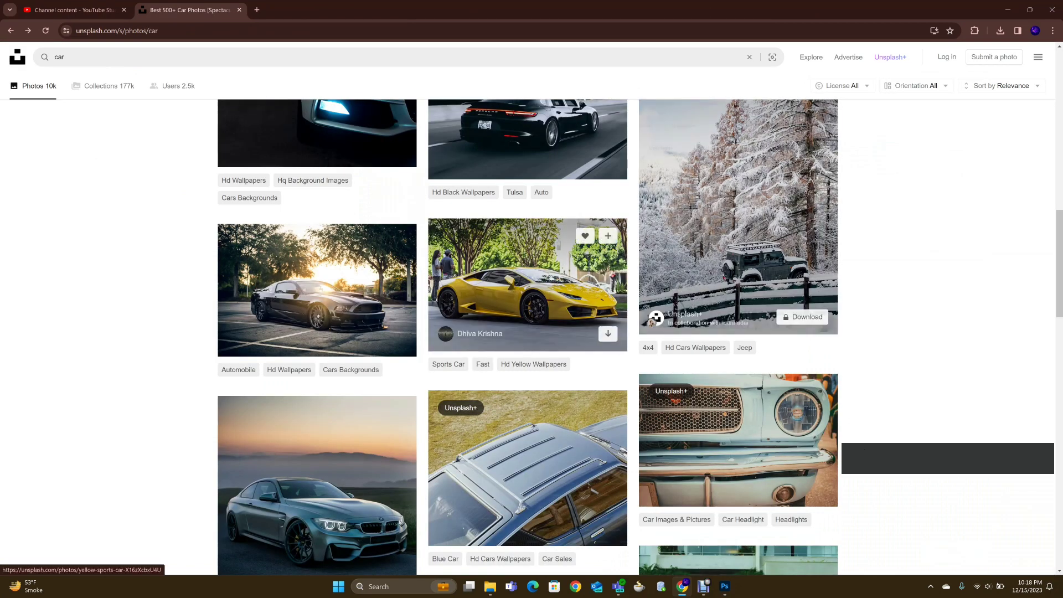
click(608, 333)
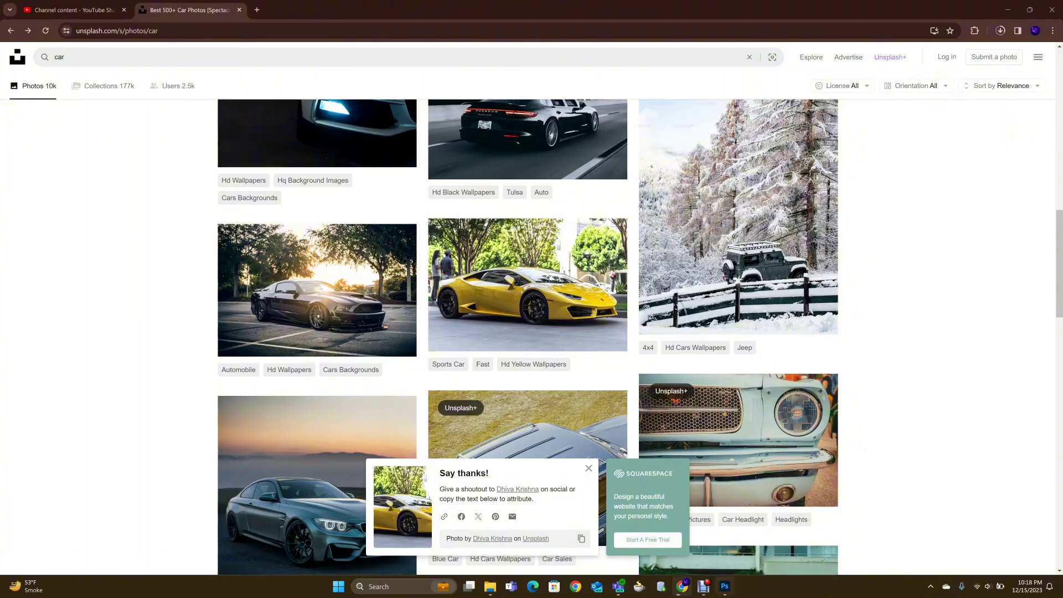
key(alt+Tab)
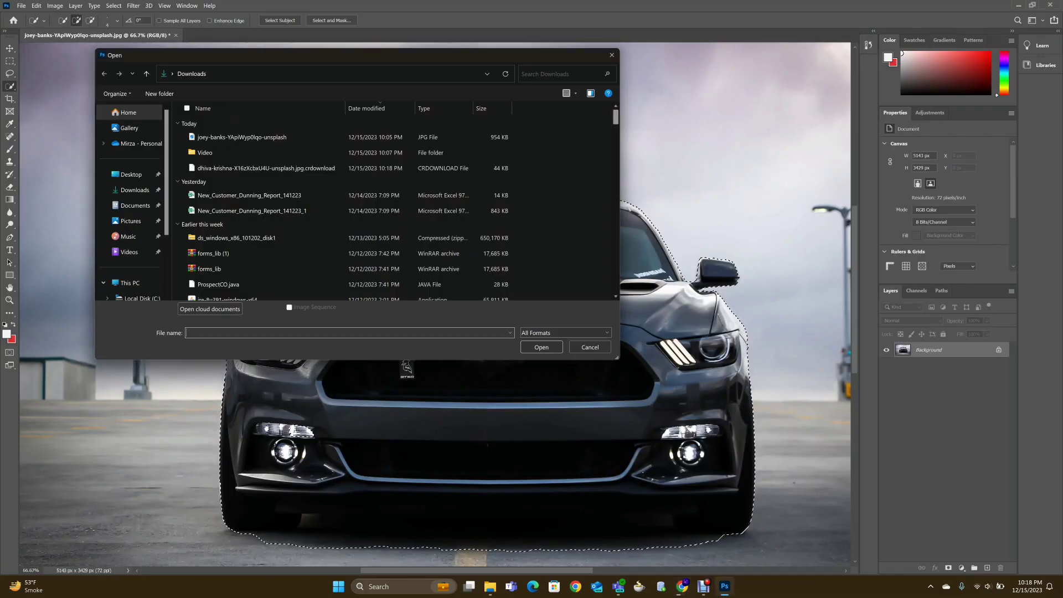
Step: Open electric_lamborghini_hypercar_yacht-wallpaper-3840x2160.jpg from Downloads in a second tab
scroll(349, 210, down, 5)
scroll(349, 210, down, 5)
scroll(348, 210, down, 5)
scroll(349, 210, down, 5)
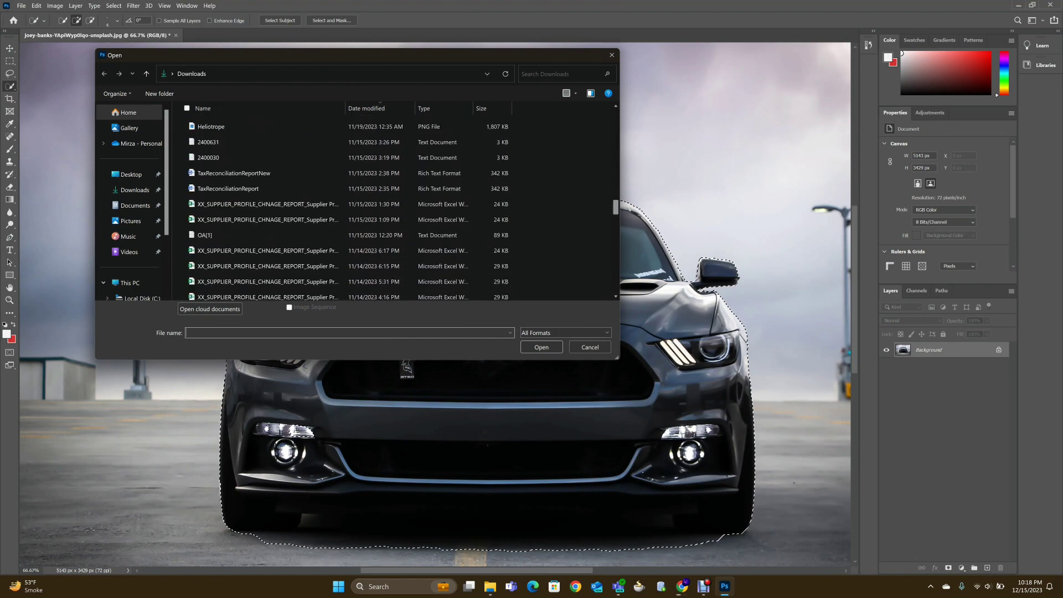
scroll(343, 211, down, 5)
scroll(343, 210, down, 5)
scroll(349, 211, down, 5)
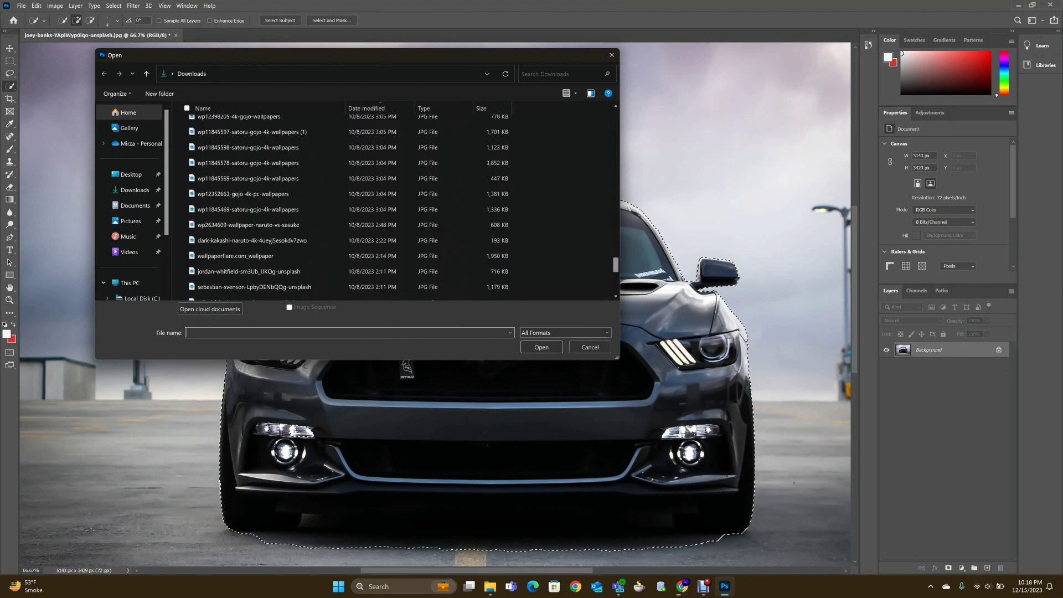
scroll(349, 210, down, 5)
scroll(349, 211, down, 5)
scroll(349, 210, down, 5)
scroll(349, 210, up, 1)
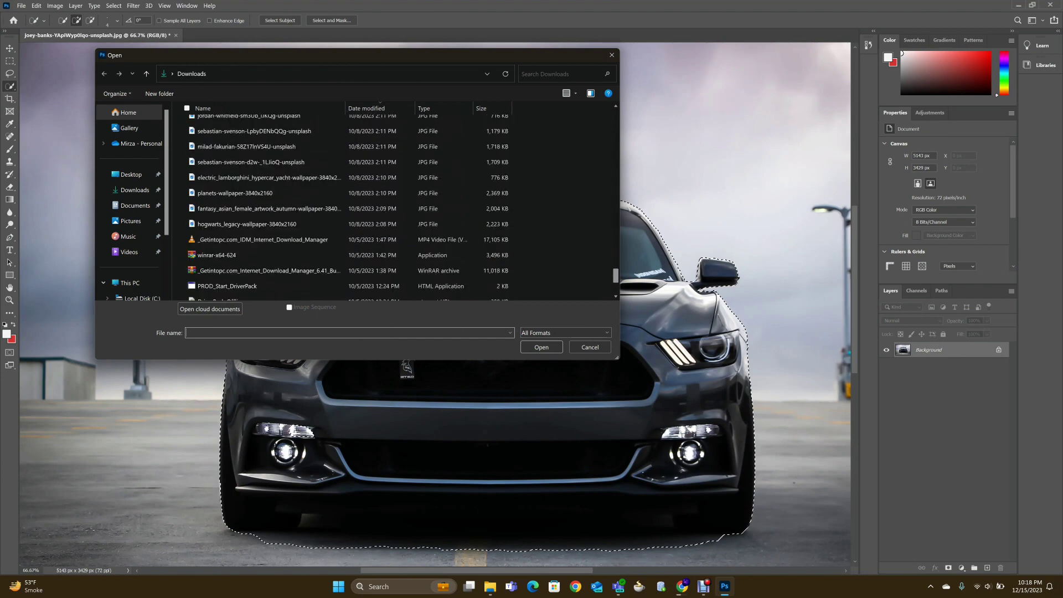
scroll(348, 210, up, 1)
scroll(349, 210, up, 1)
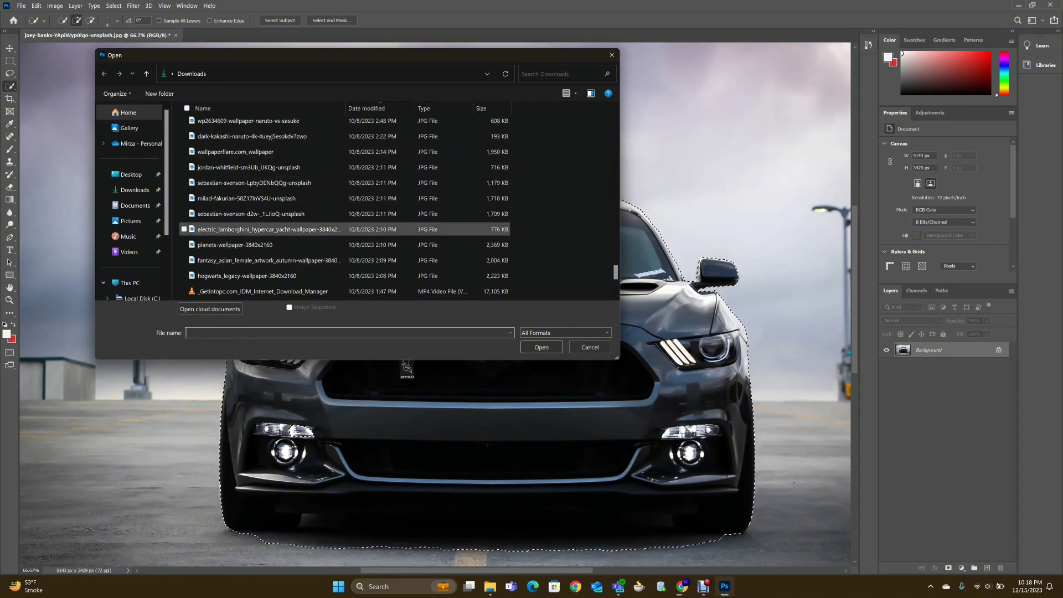
click(265, 230)
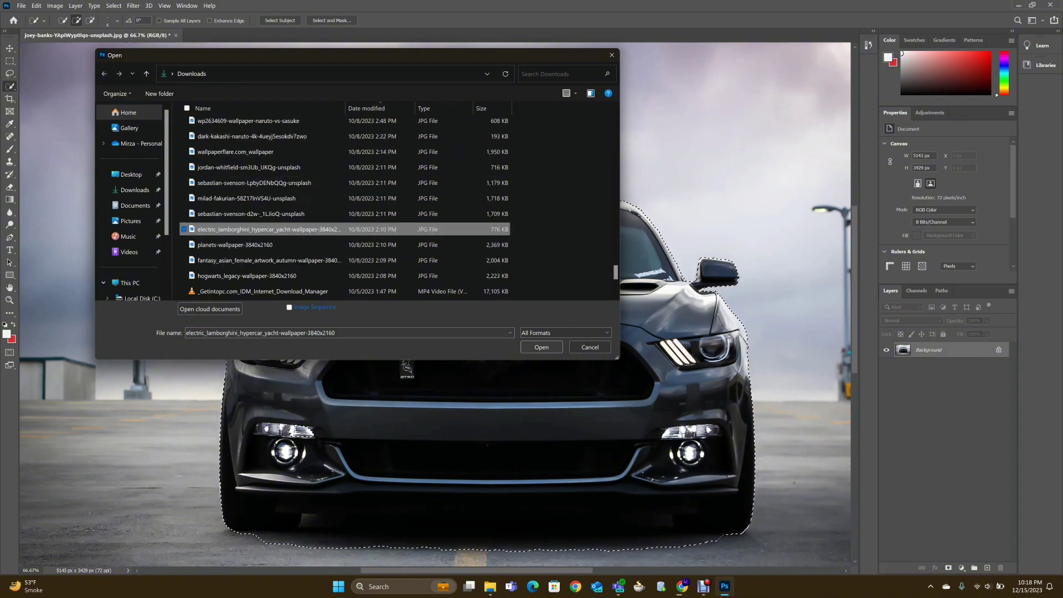
key(Return)
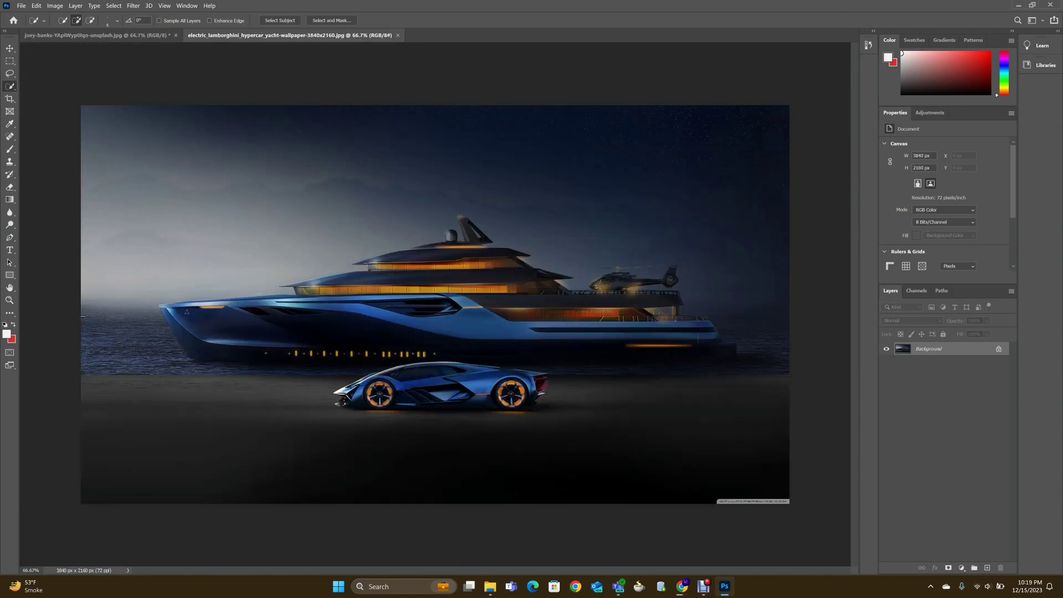
Step: Paste the grey Mustang cutout as Layer 1 and switch to the Move tool
key(ctrl+v)
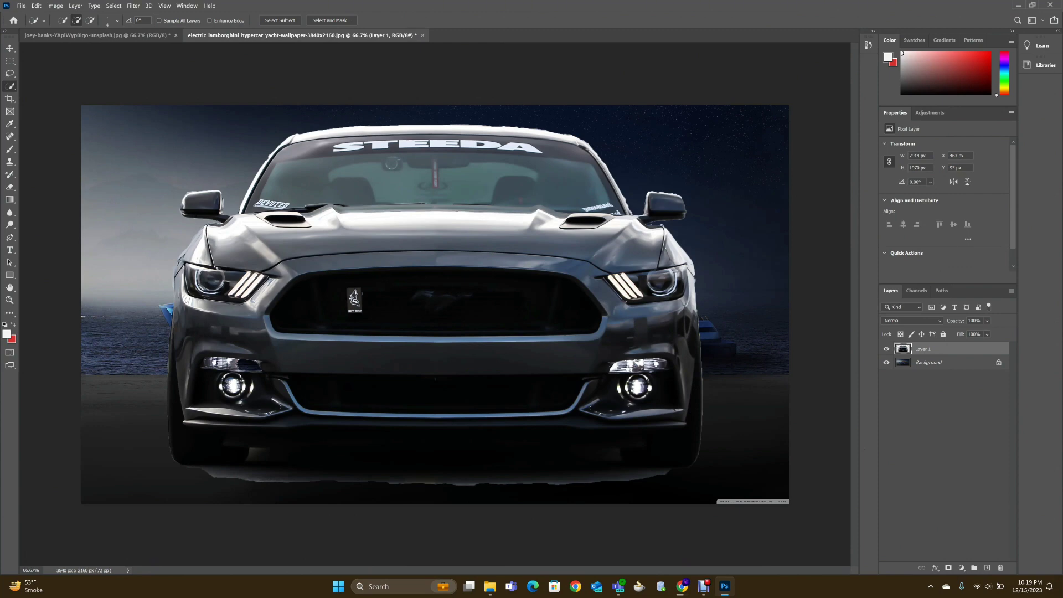
key(v)
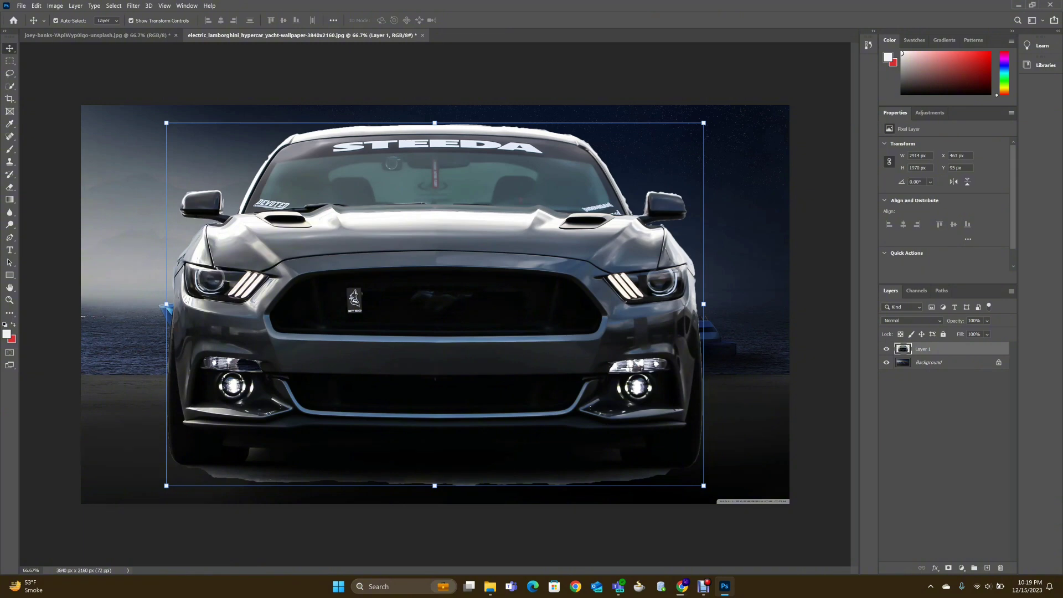
Step: Scale the Mustang to about 40%, move it lower left beside the blue hypercar, and commit
key(ctrl+t)
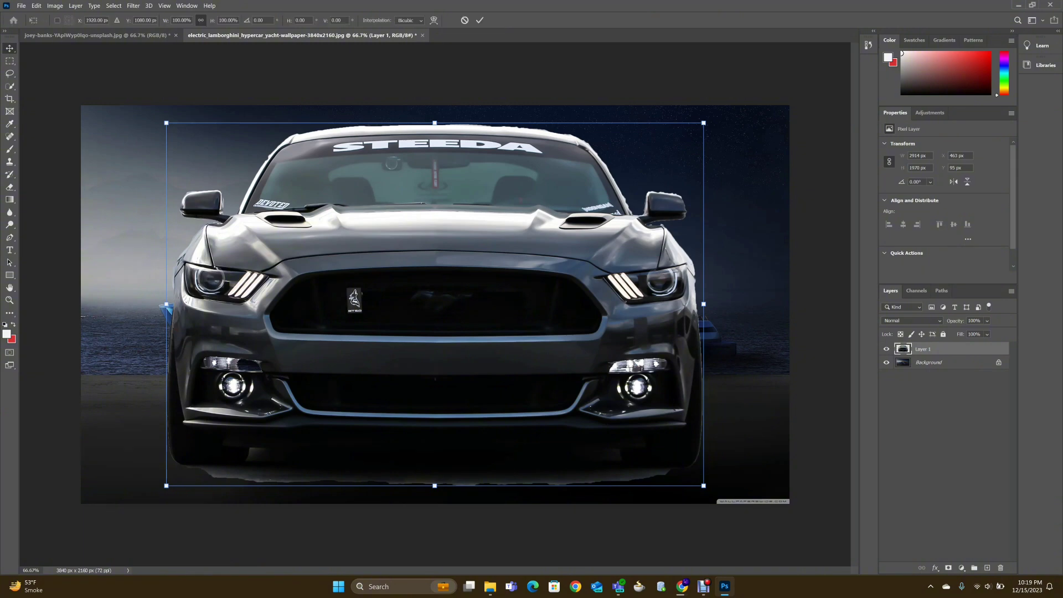
drag(166, 122, 355, 251)
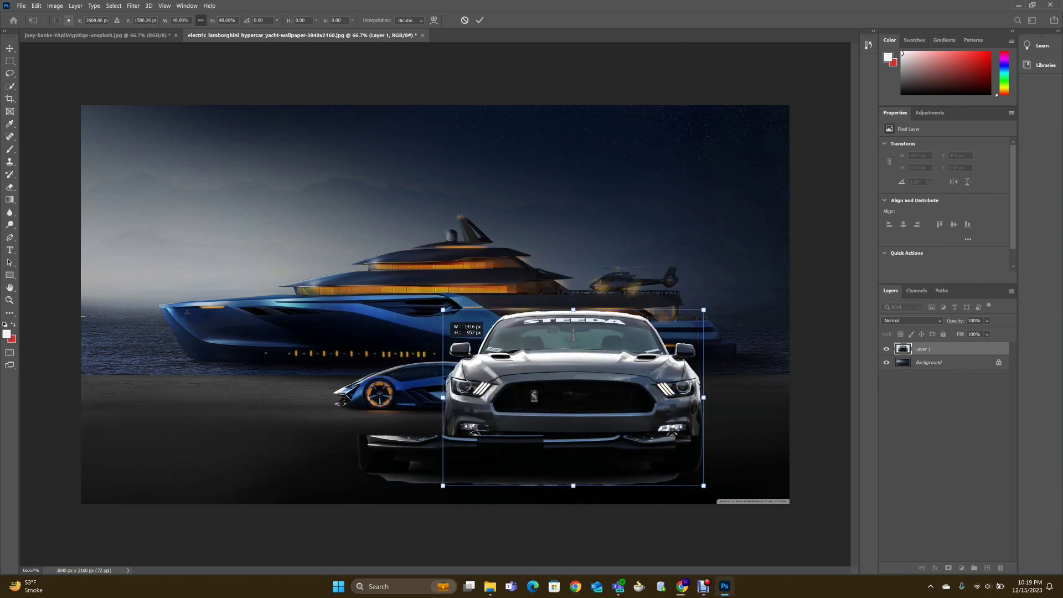
drag(356, 251, 488, 340)
drag(586, 350, 258, 246)
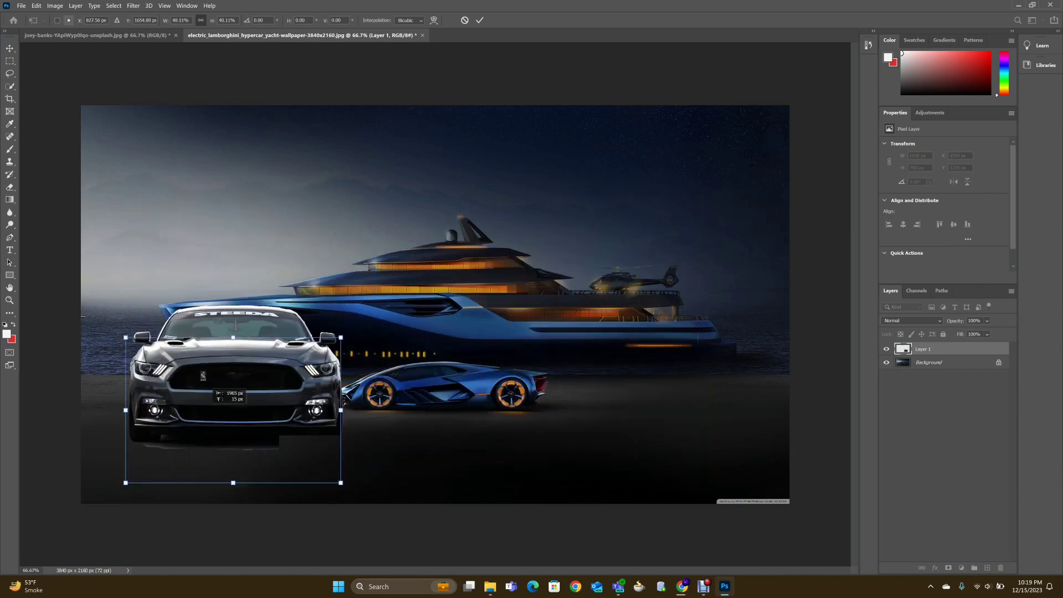
mouse_move(257, 246)
mouse_down()
mouse_move(235, 413)
mouse_move(196, 434)
mouse_up()
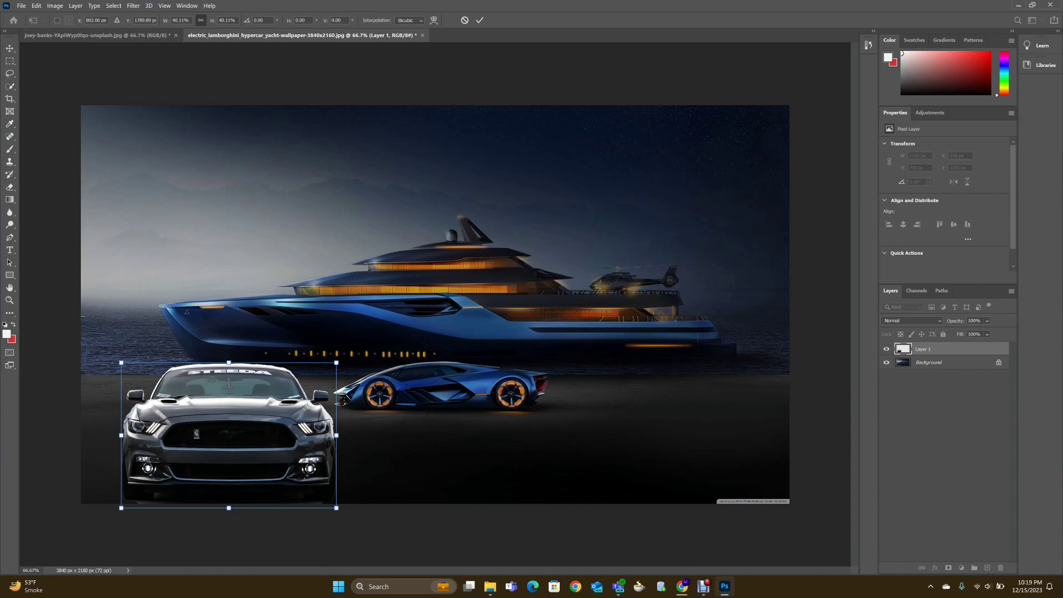
click(10, 86)
right_click(10, 86)
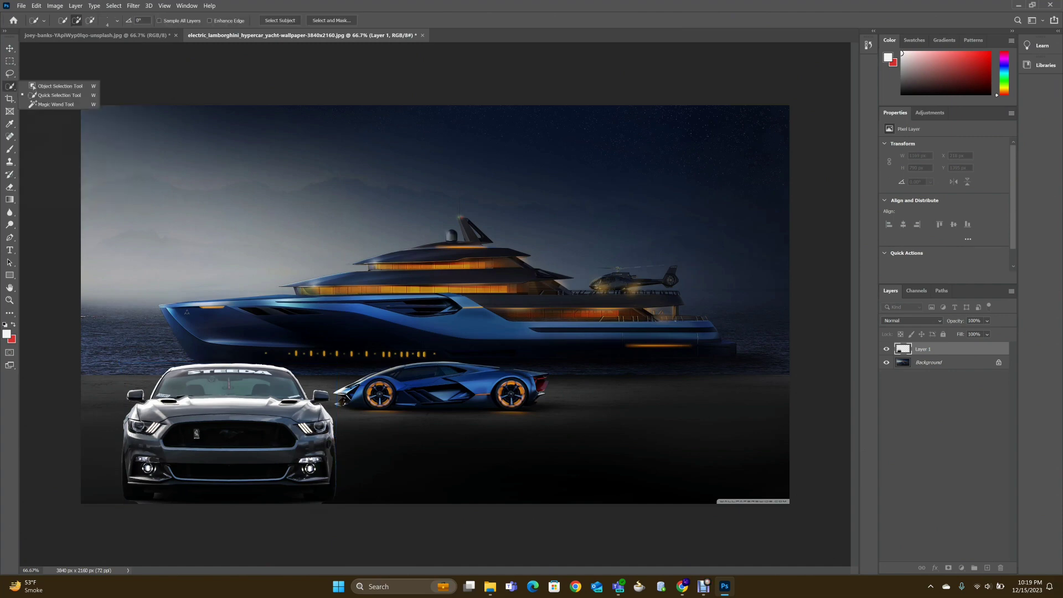